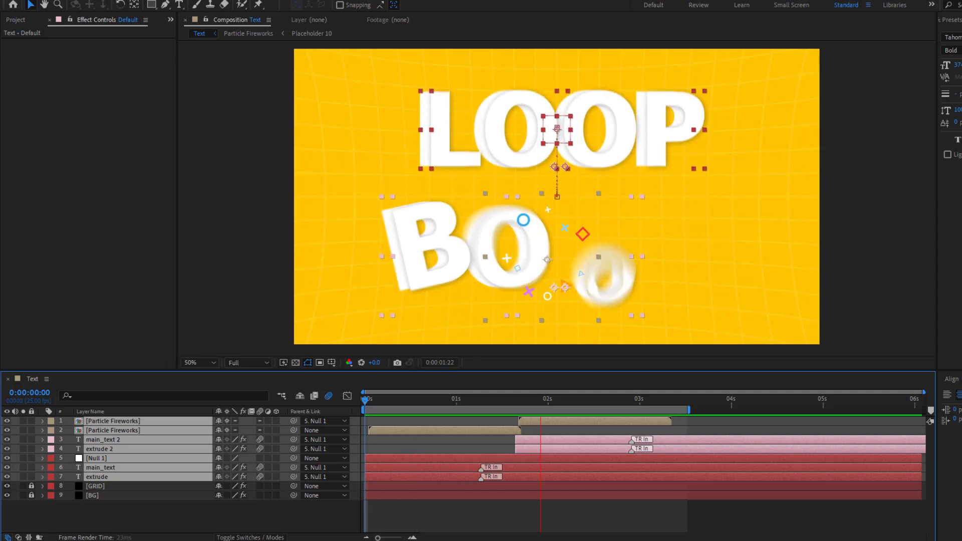
Maximise the composition preview to fill the window
key(grave)
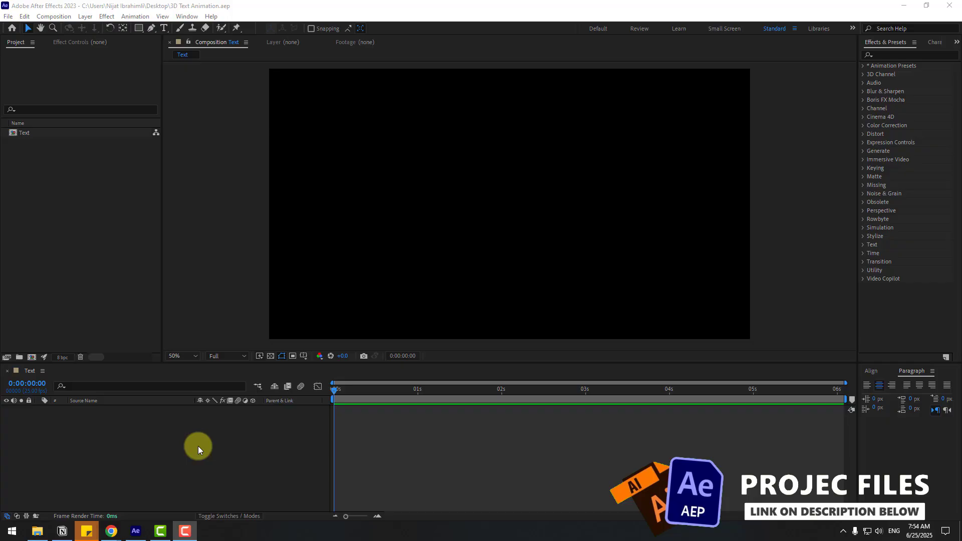
Create a new solid layer named BG
right_click(172, 439)
mouse_move(242, 318)
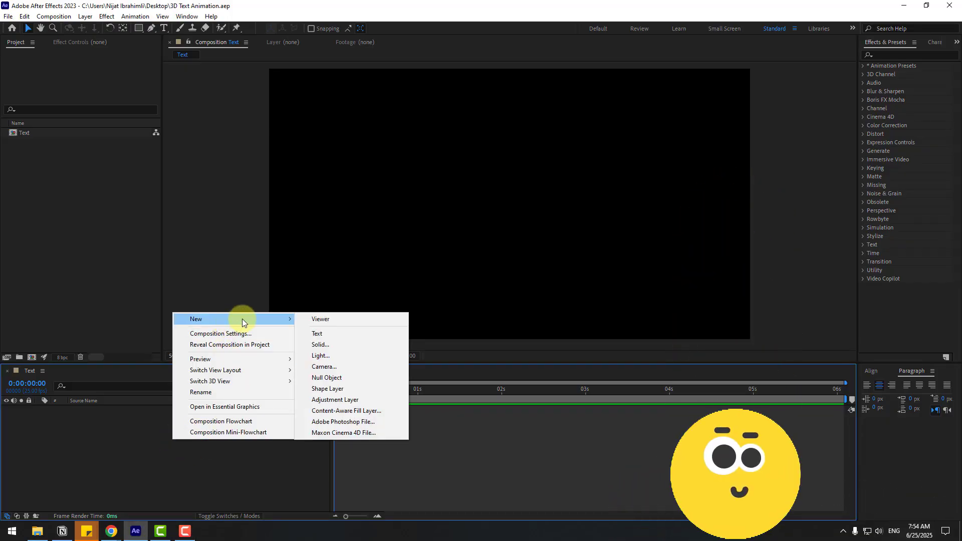
click(325, 345)
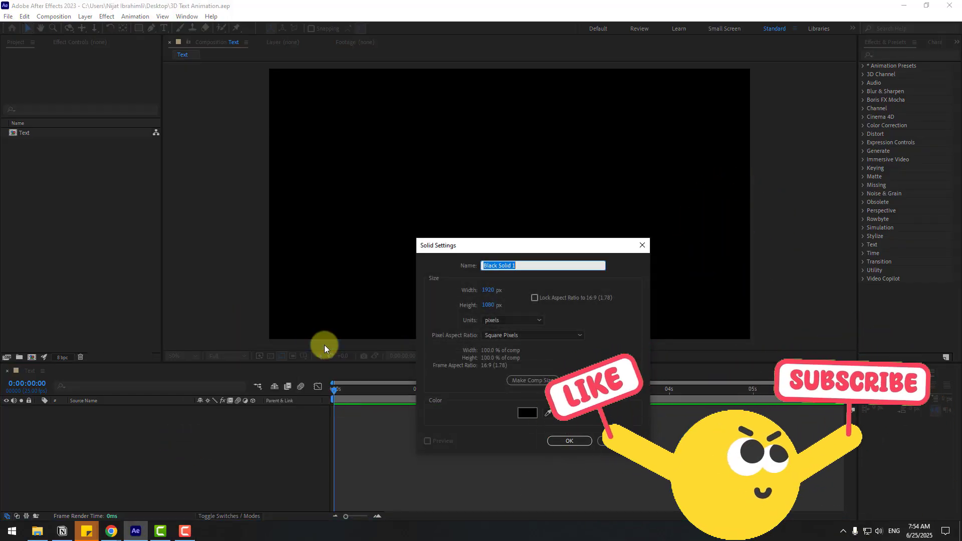
text(BG)
click(562, 441)
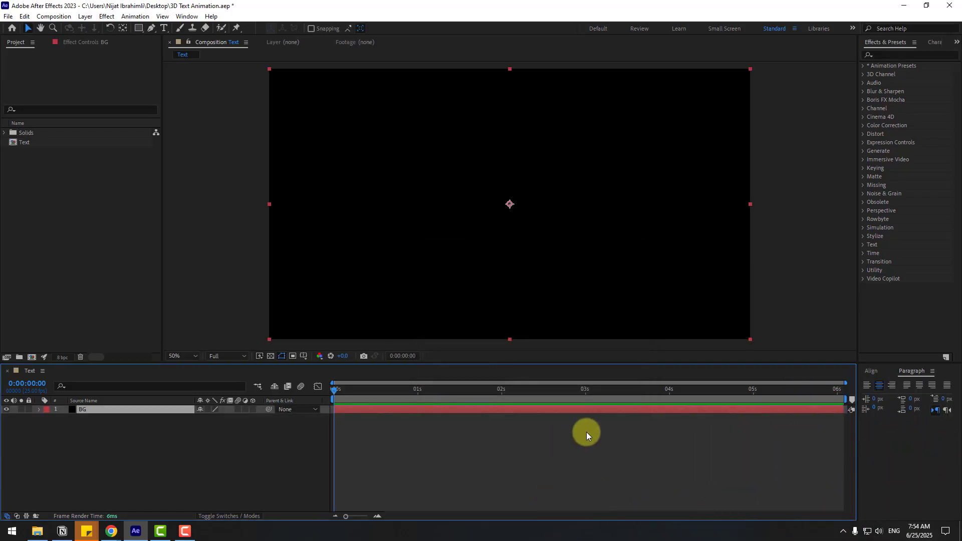
Apply a Fill effect to BG and set its colour to warm yellow FFC600
click(894, 56)
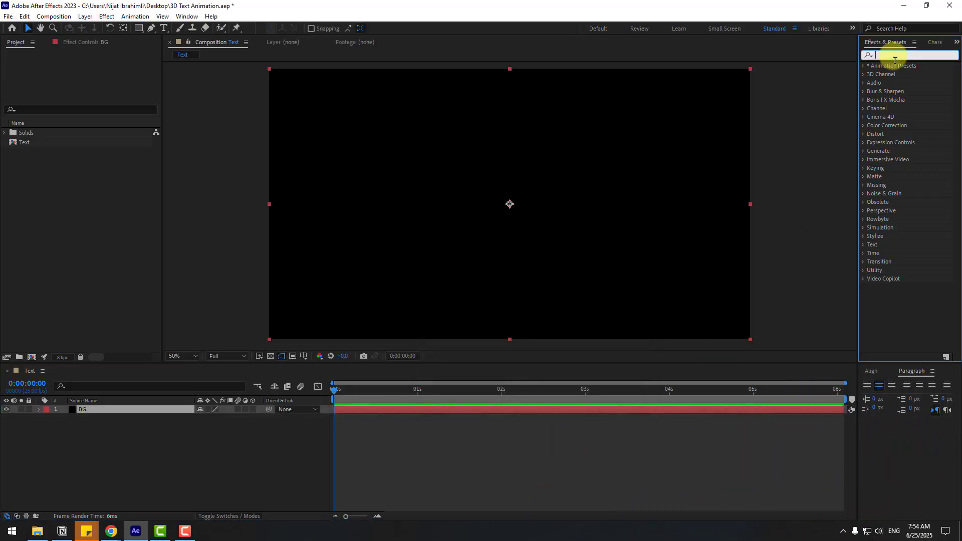
text(fill)
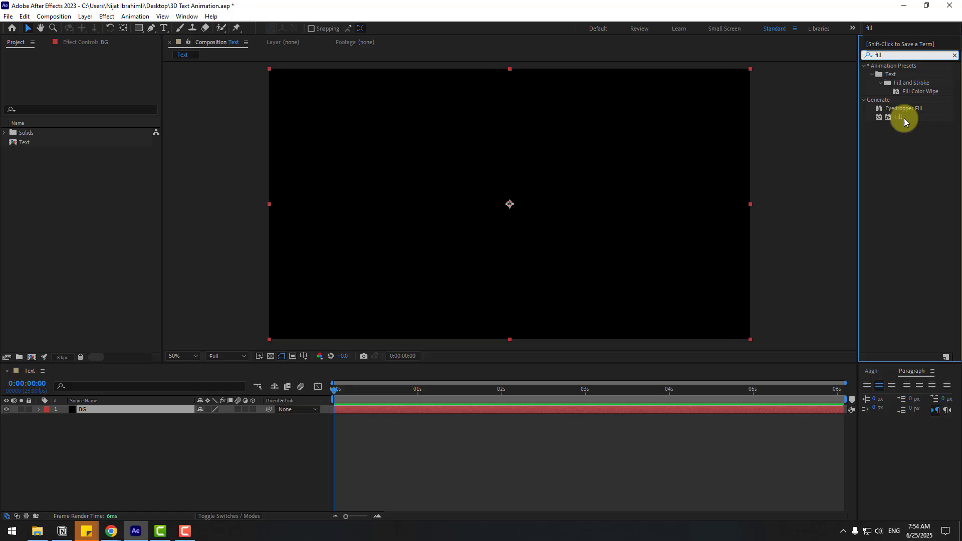
drag(897, 117, 84, 409)
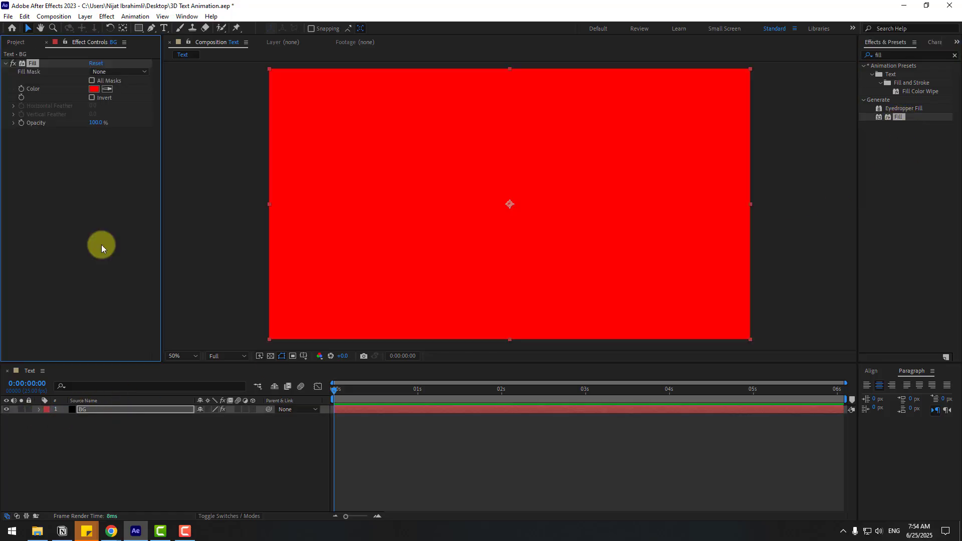
click(94, 90)
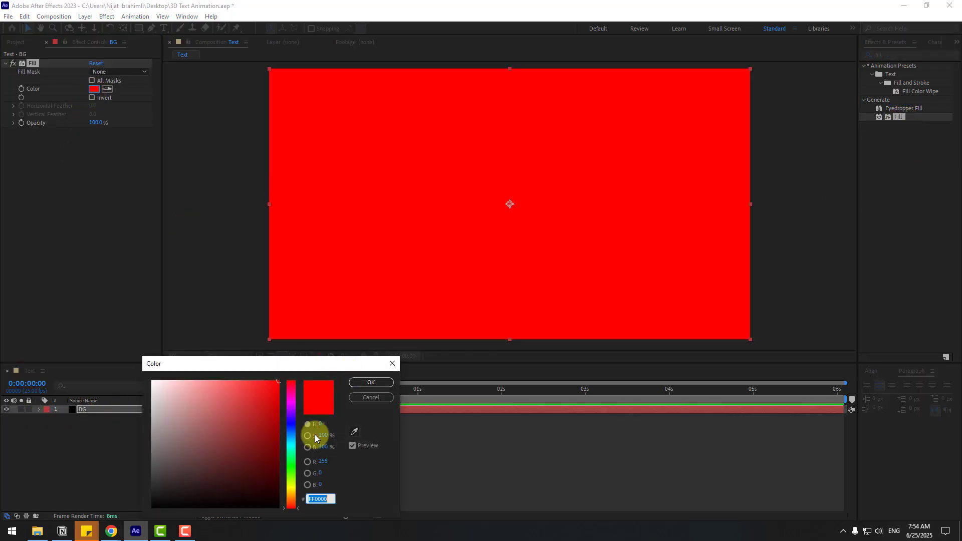
click(289, 493)
drag(290, 493, 288, 495)
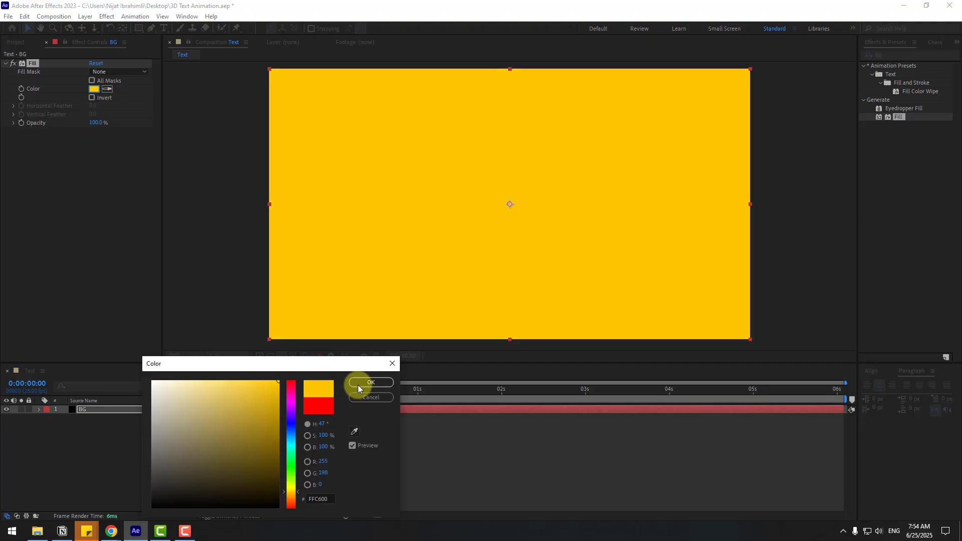
click(370, 383)
Create a new solid layer named GRID
right_click(76, 433)
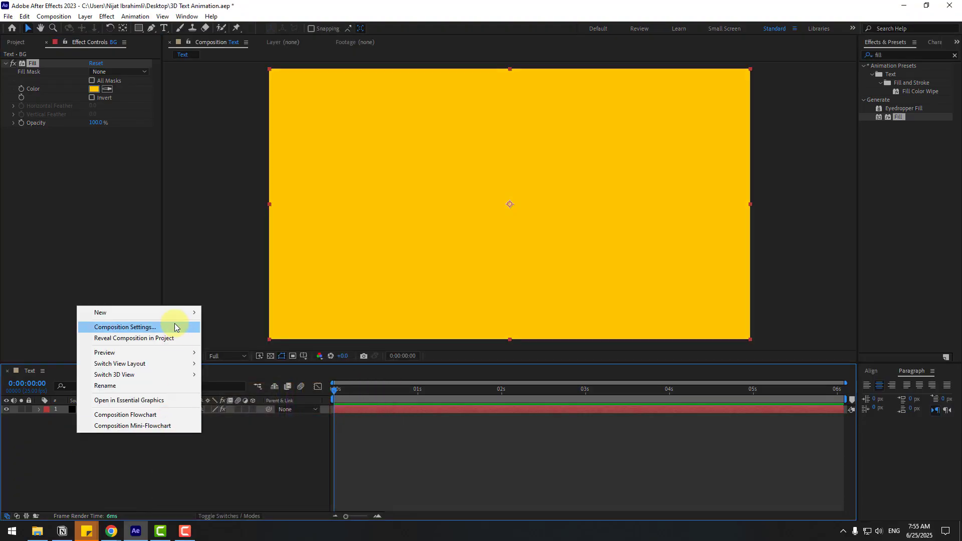
mouse_move(194, 312)
click(223, 337)
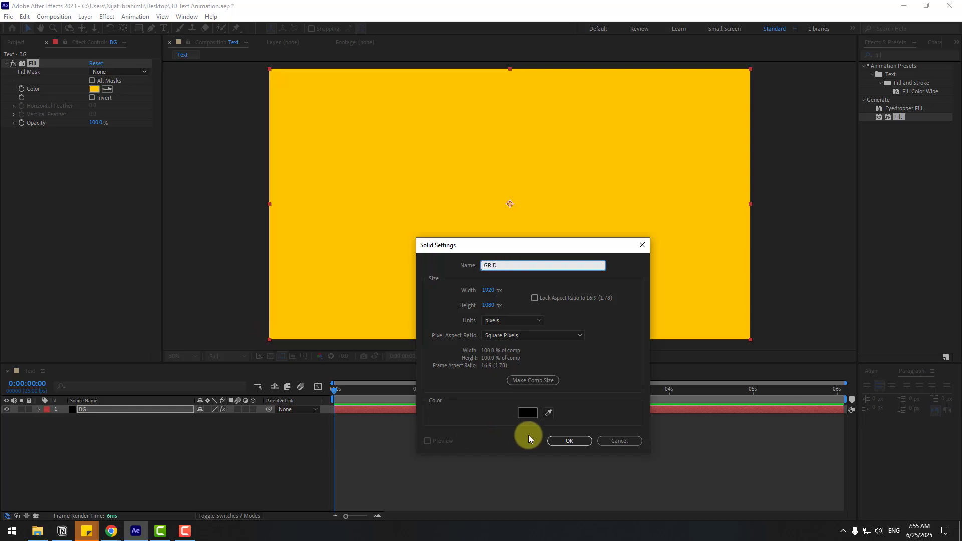
click(558, 439)
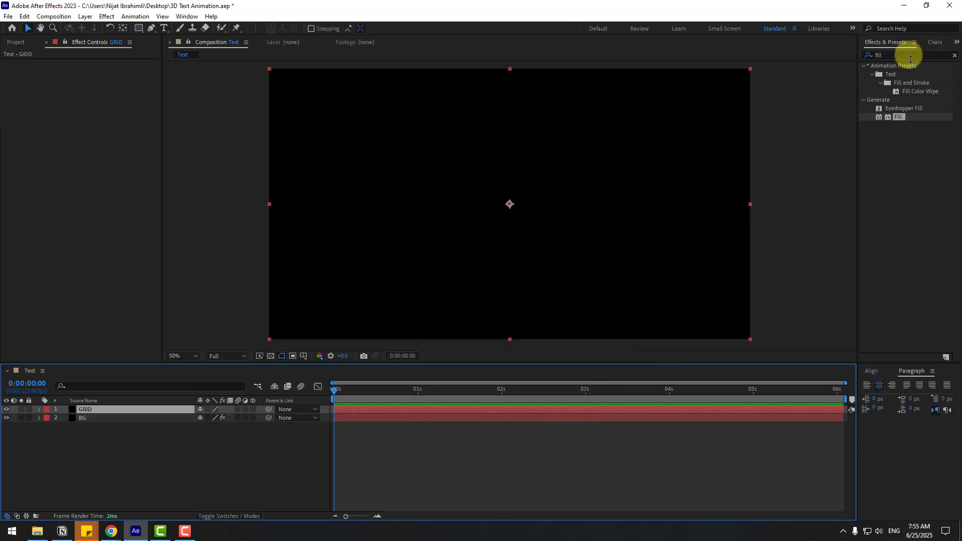
Apply the Grid effect to GRID: Size From Width Slider, width 74.8, opacity 12%
click(910, 55)
text(grid)
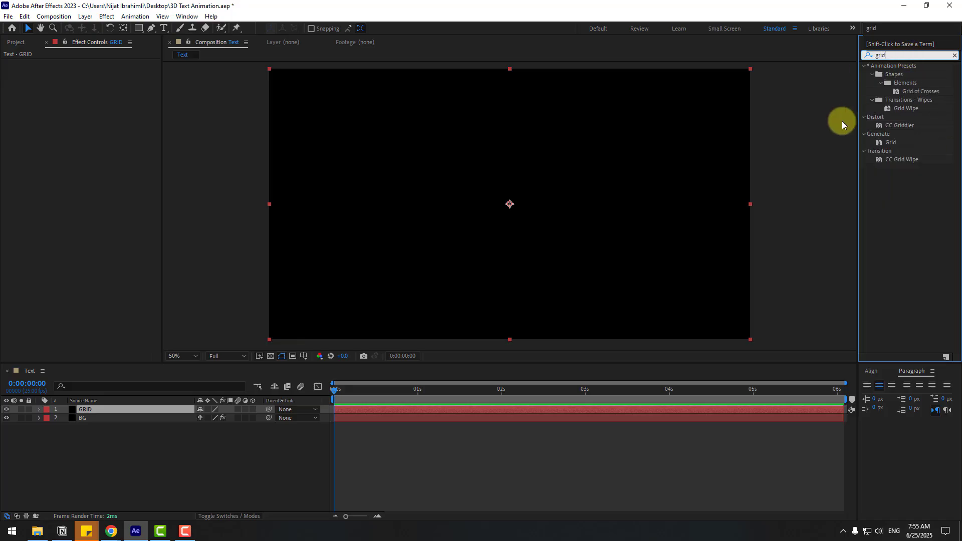
drag(887, 142, 88, 410)
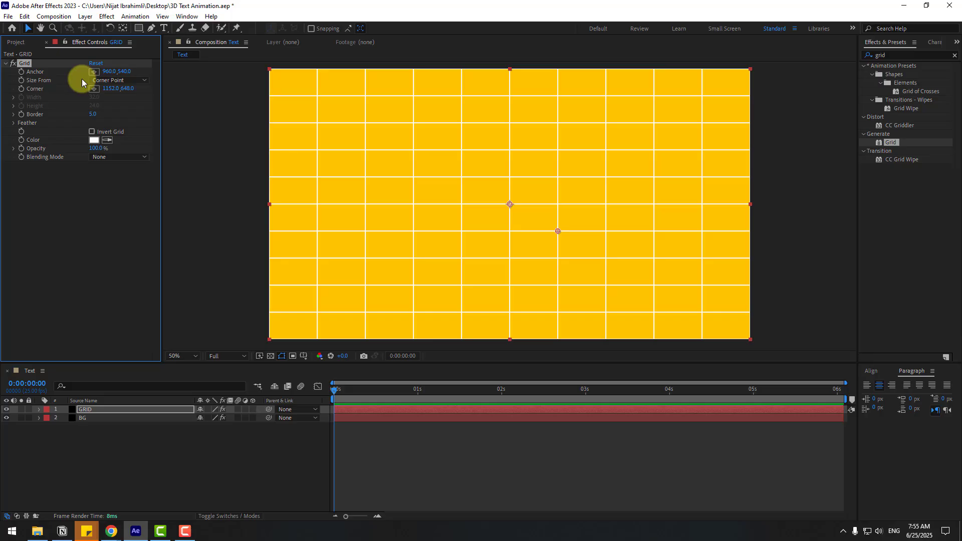
click(95, 81)
click(116, 101)
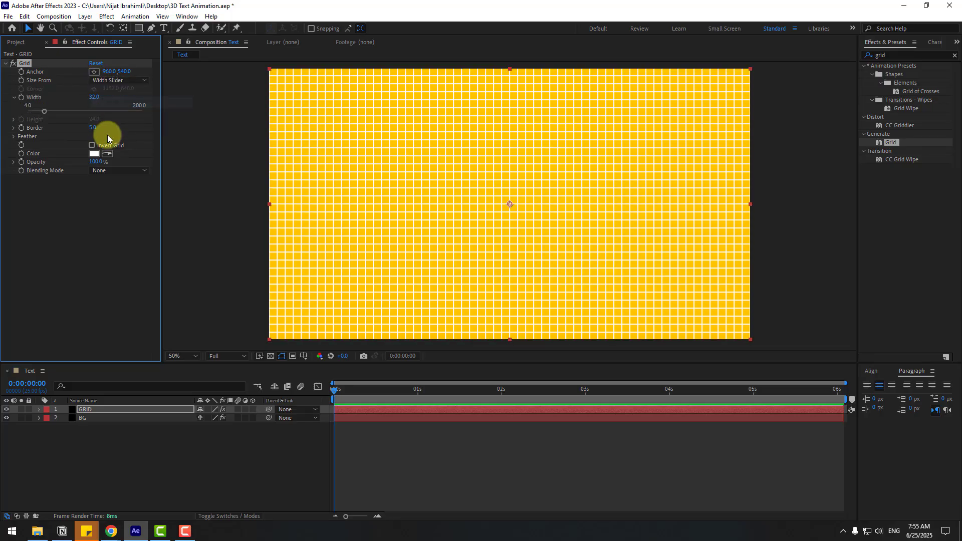
drag(49, 113, 69, 113)
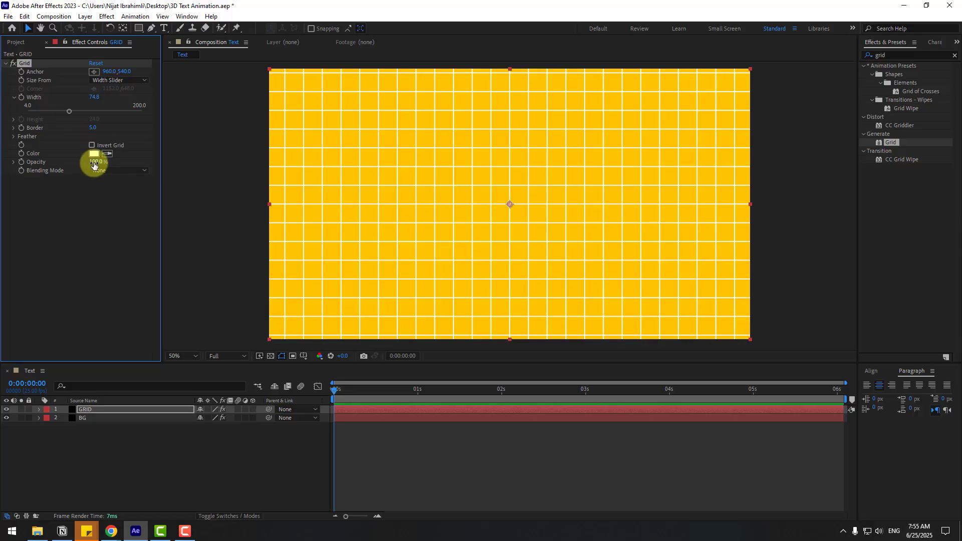
drag(93, 162, 50, 168)
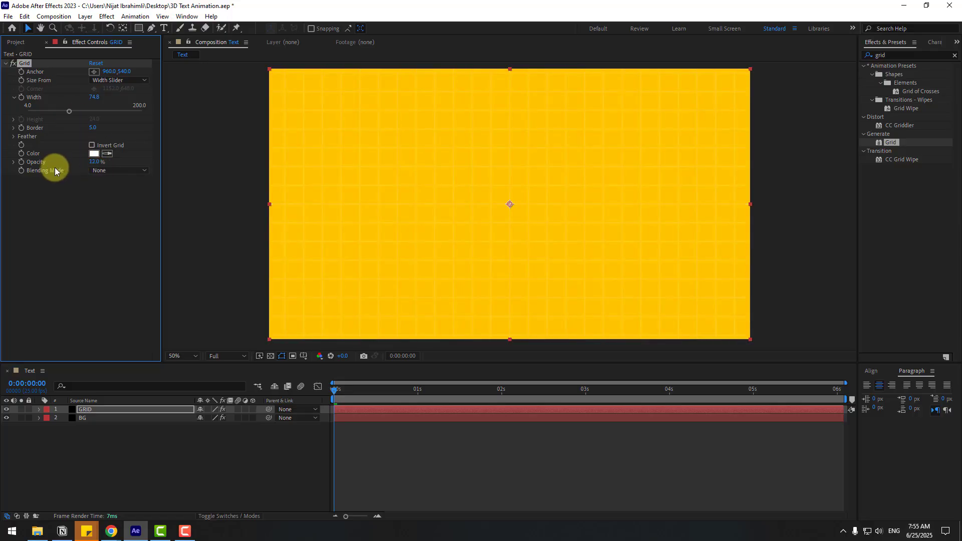
Apply CC Lens to the GRID layer with size 226, then deselect it
click(896, 60)
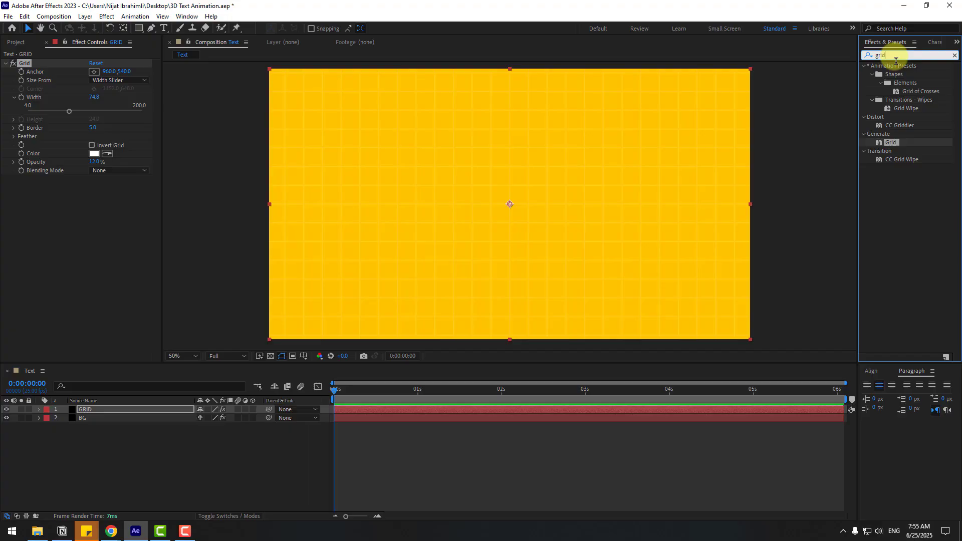
key(BackSpace)
key(BackSpace)
key(BackSpace)
key(BackSpace)
text(cc)
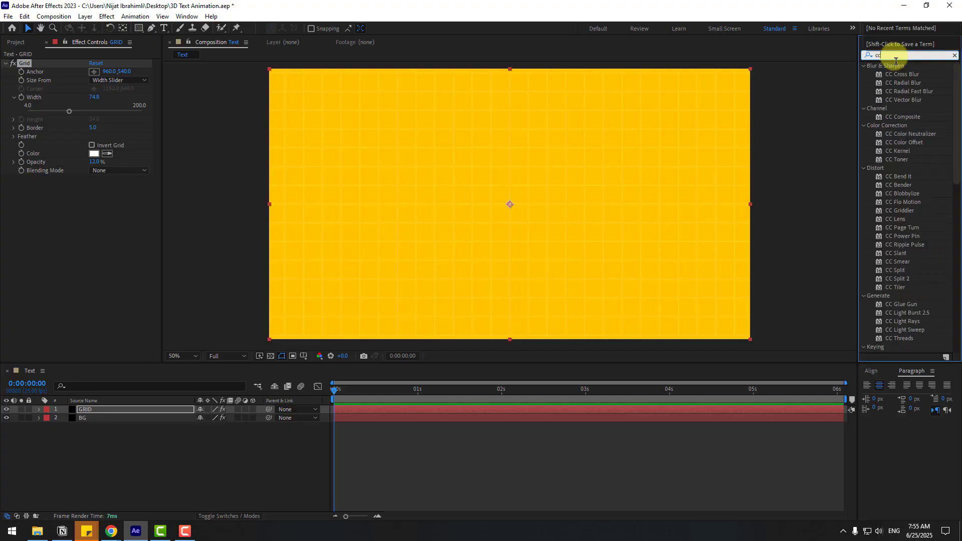
text( lens)
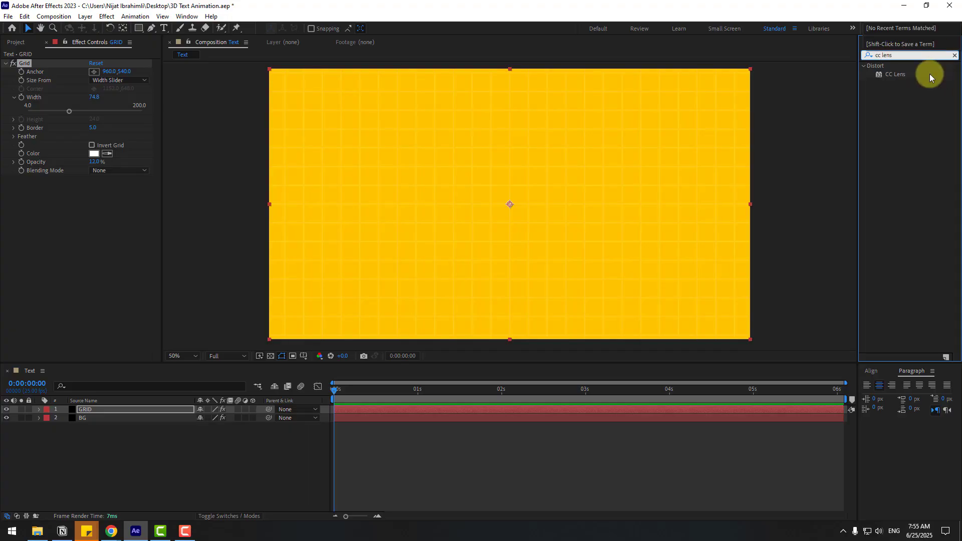
drag(926, 75, 107, 410)
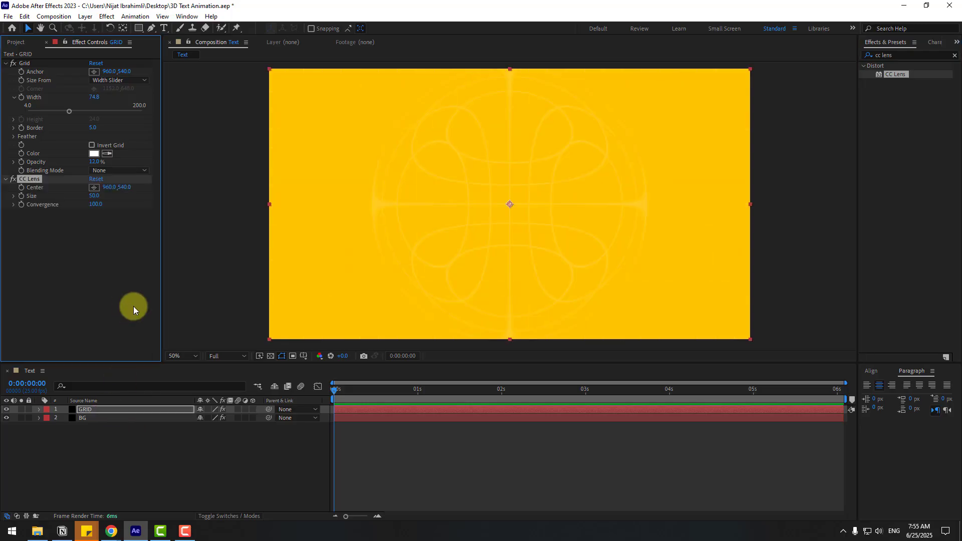
drag(93, 197, 180, 191)
click(121, 456)
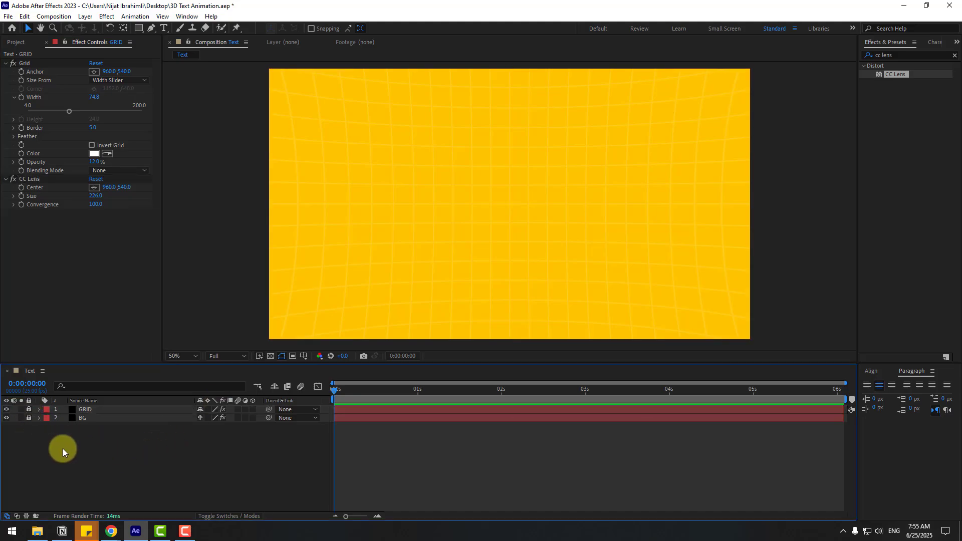
Create a white text layer reading 'loop'
click(163, 28)
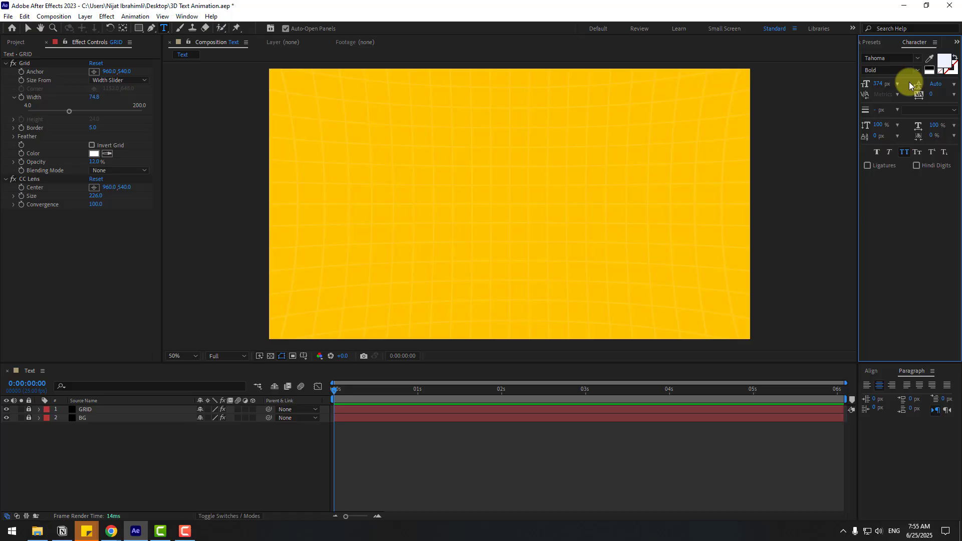
click(943, 65)
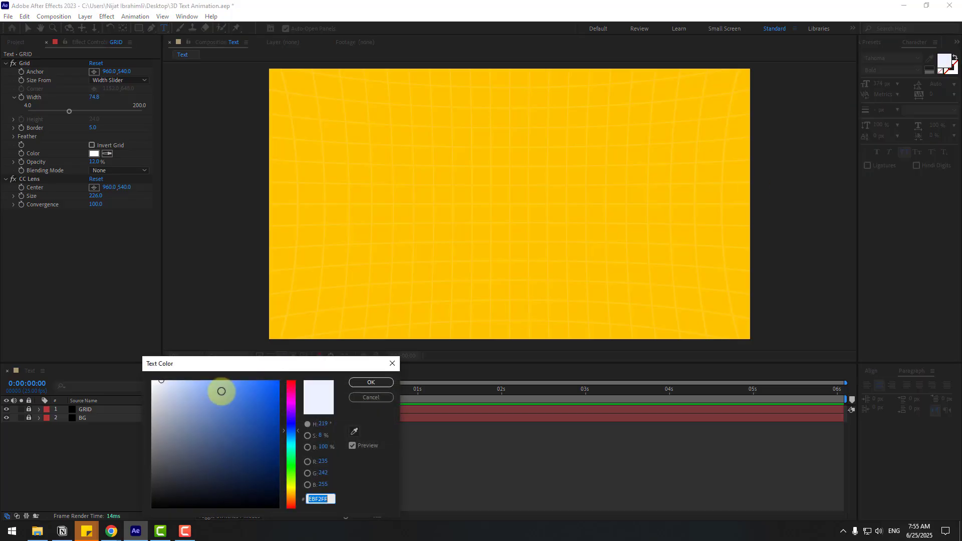
click(391, 383)
click(360, 185)
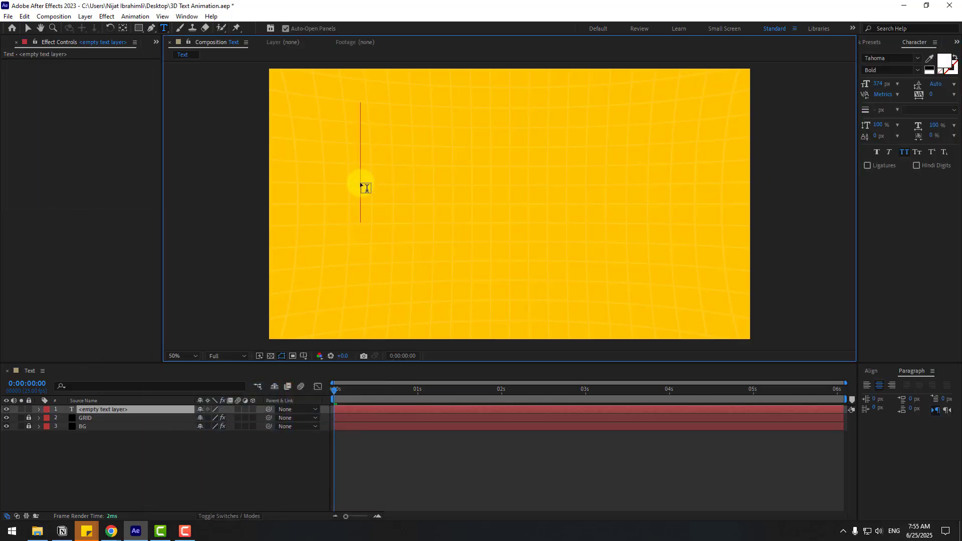
text(loop)
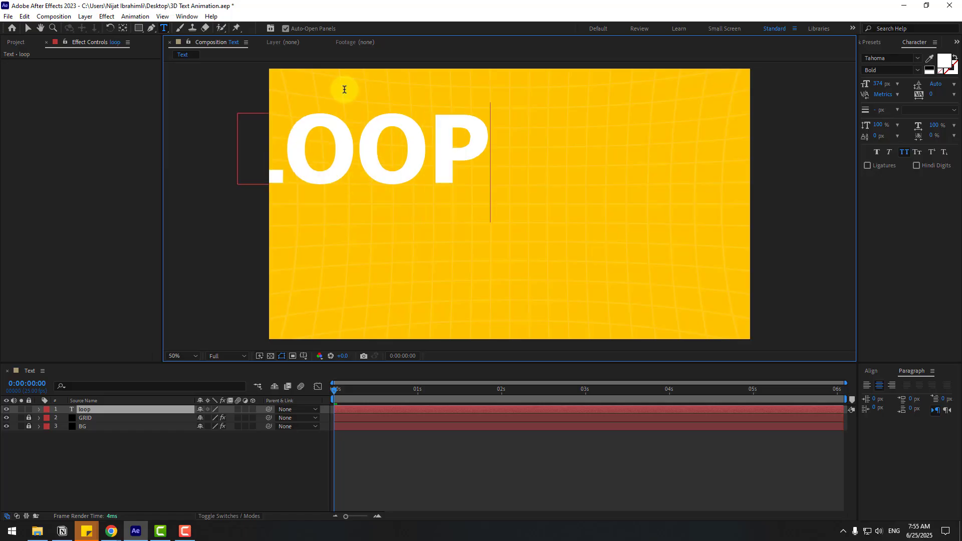
click(29, 27)
Centre the LOOP text horizontally and vertically in the composition
drag(485, 142, 621, 182)
click(871, 371)
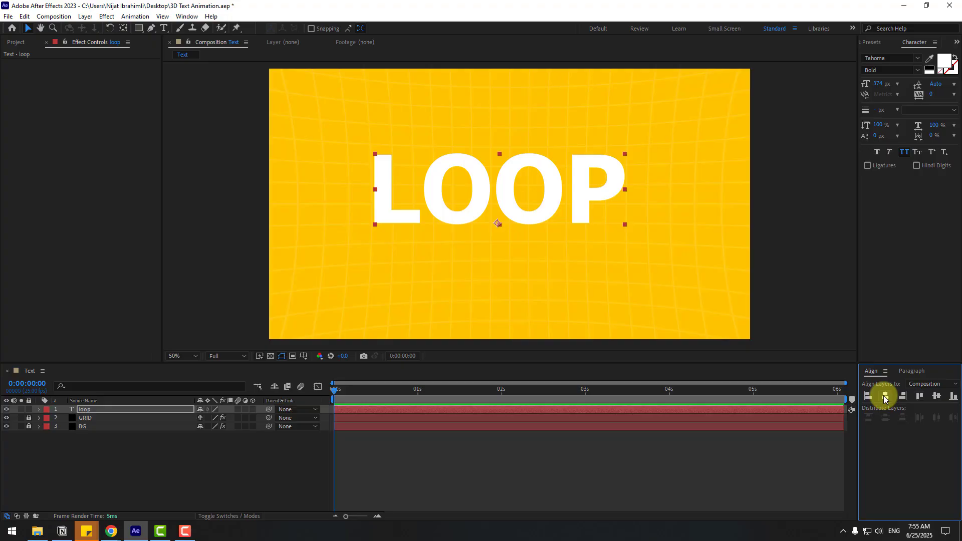
click(884, 396)
click(936, 396)
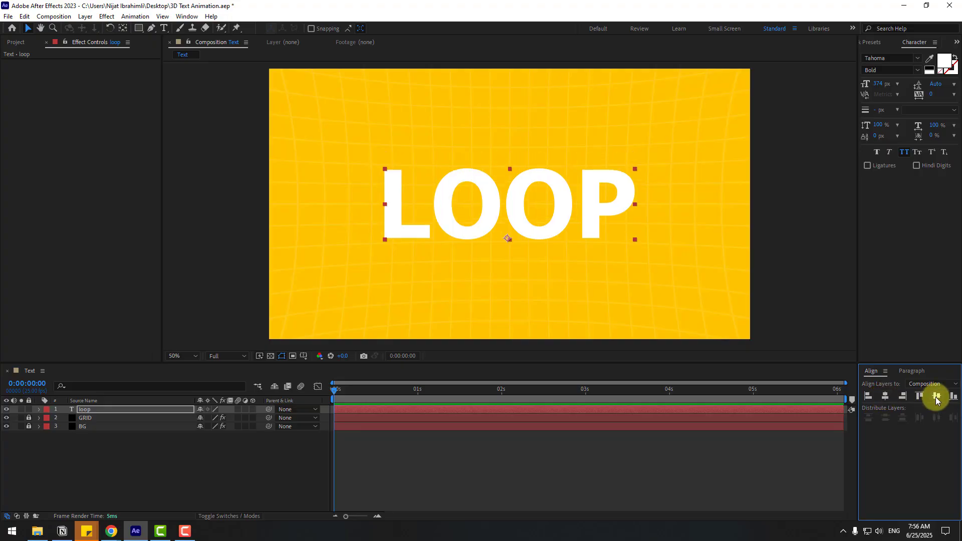
Duplicate the loop layer, naming the top copy main_text and the lower copy extrude
click(79, 411)
key(ctrl+d)
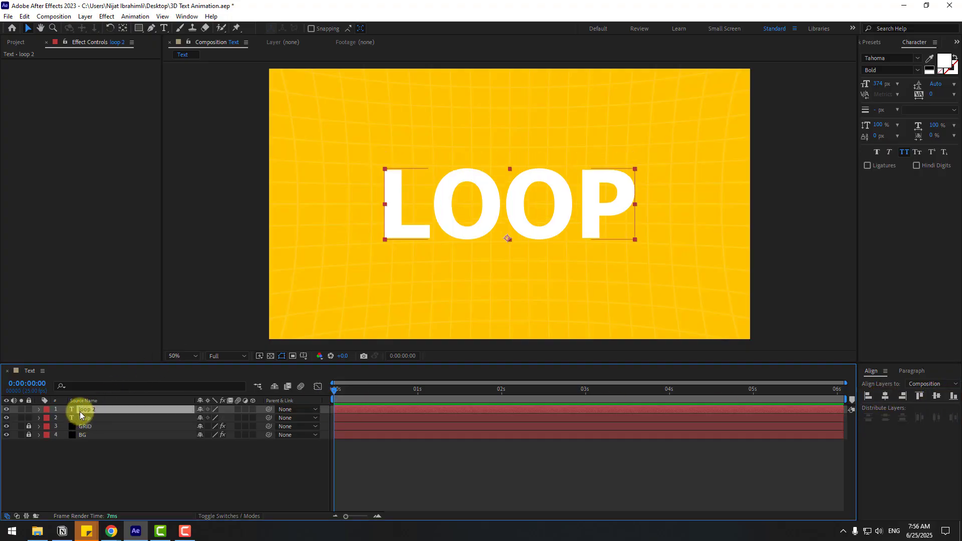
key(Return)
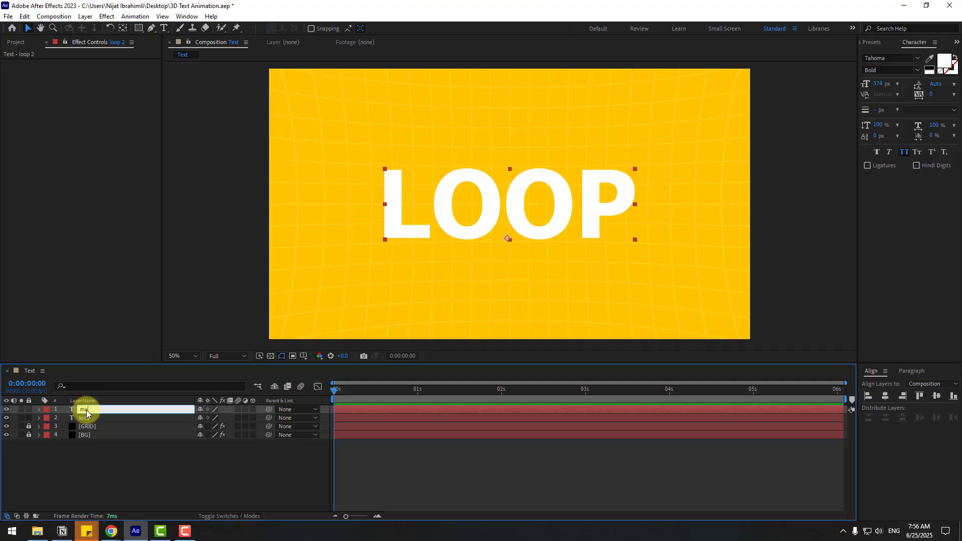
text(main_text)
key(Return)
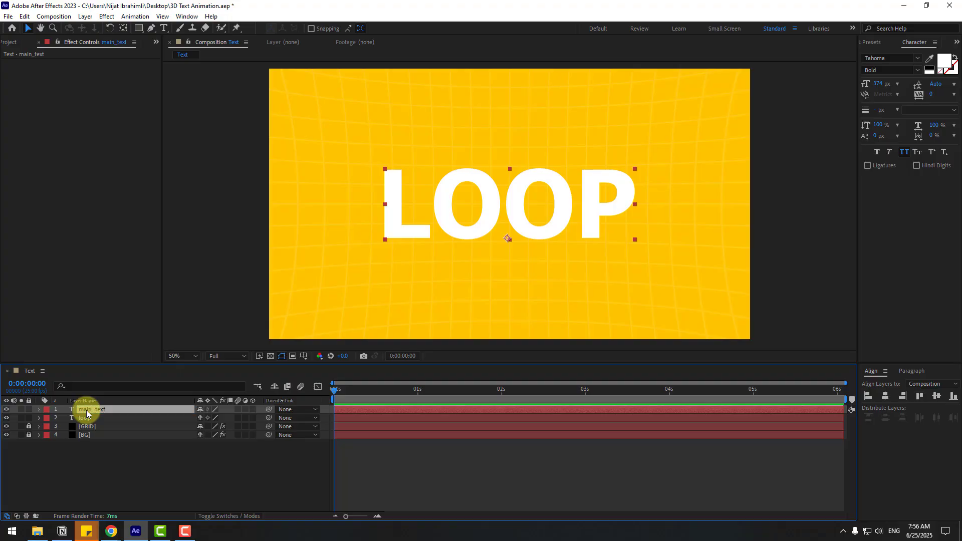
click(84, 418)
key(Return)
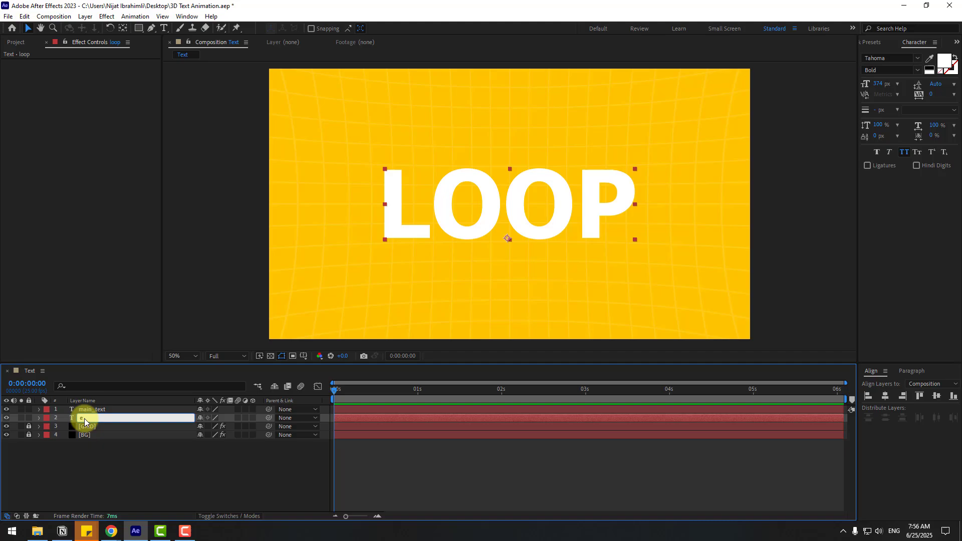
text(extrude)
key(Return)
click(147, 406)
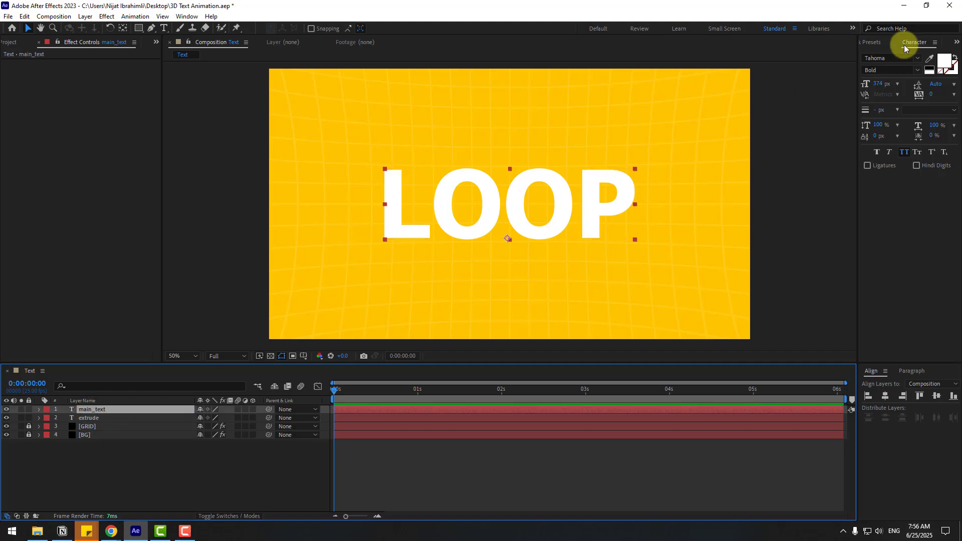
Give main_text a Drop Shadow with softness 48 and nudge it right to reveal extrude
click(872, 42)
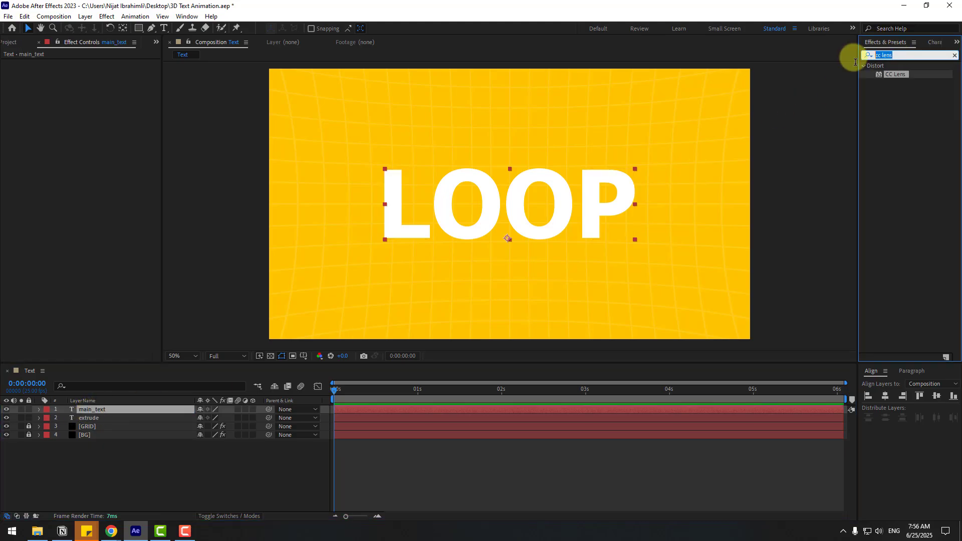
text(drop)
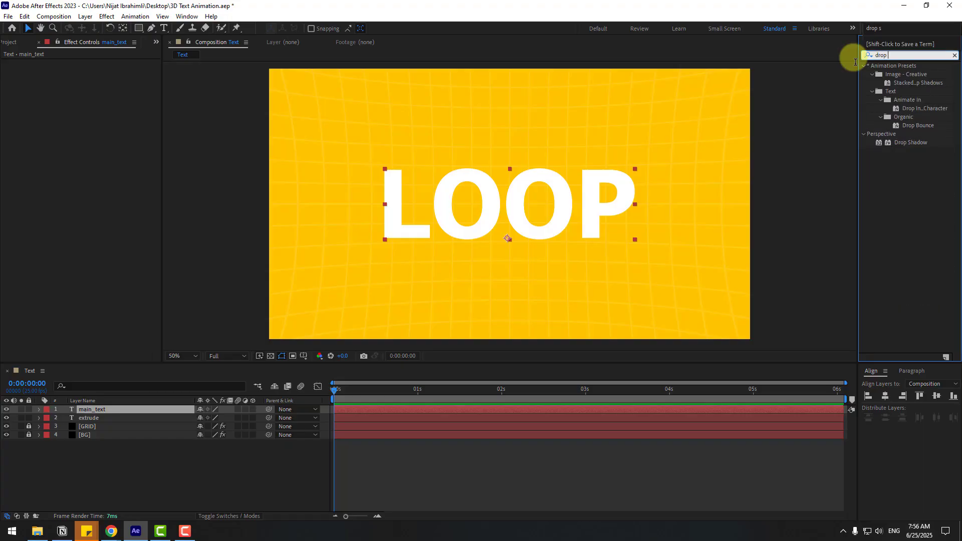
drag(908, 143, 87, 409)
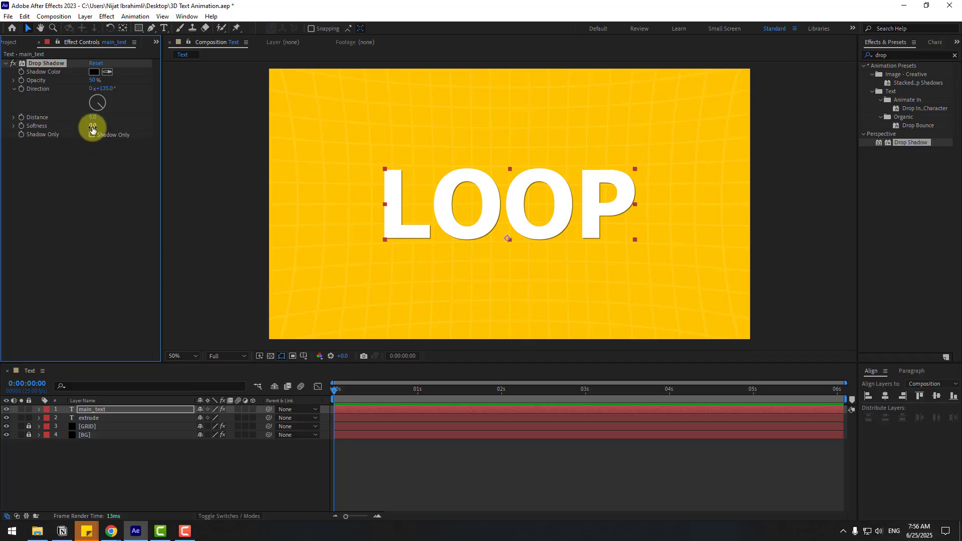
drag(99, 126, 115, 127)
click(193, 487)
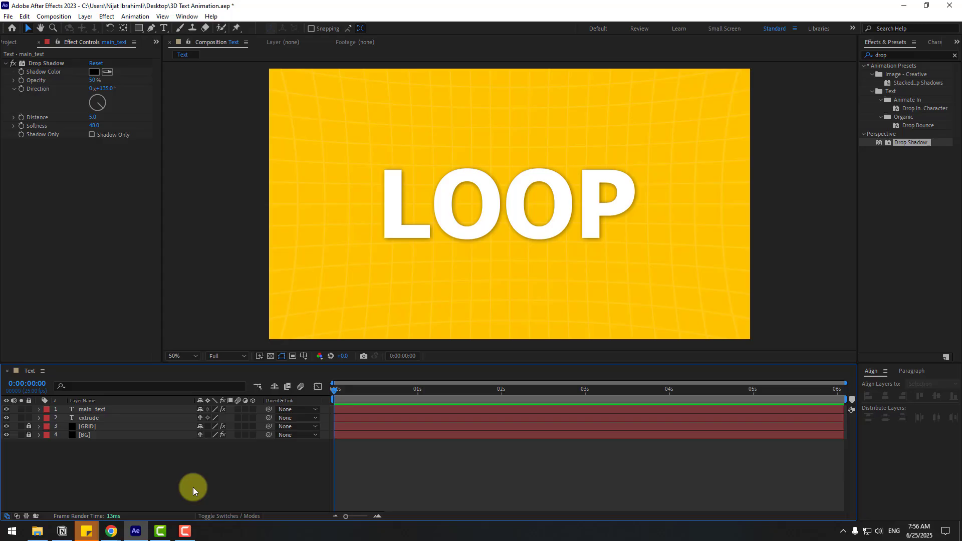
click(94, 411)
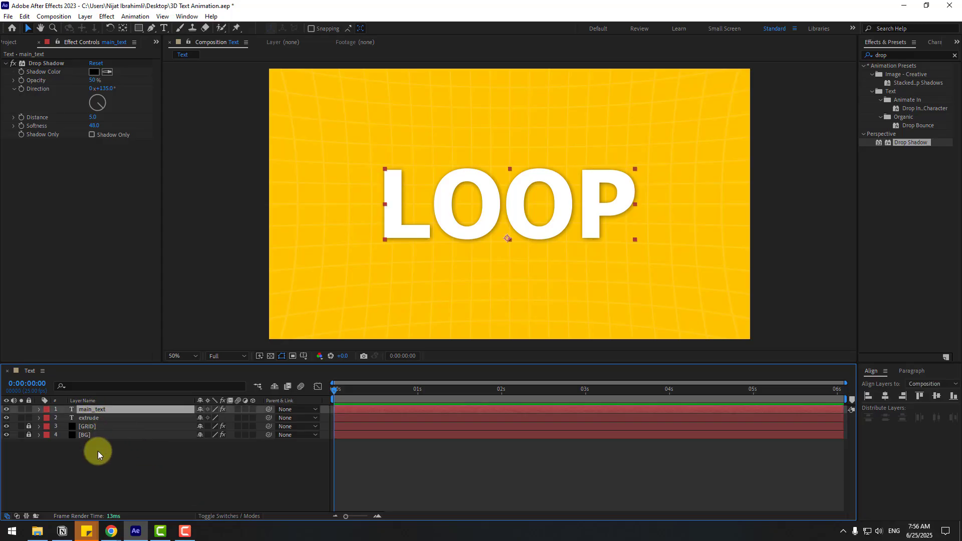
key(shift+Right)
key(shift+Right)
key(shift+Right)
key(shift+Right)
Set main_text's drop shadow to softness 53 and opacity 35%, then view at 100%
click(124, 454)
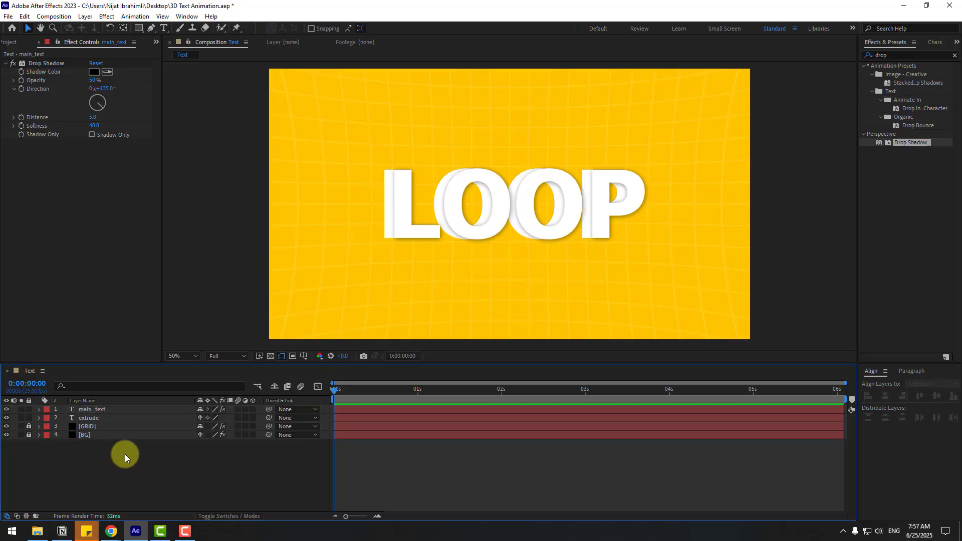
click(83, 410)
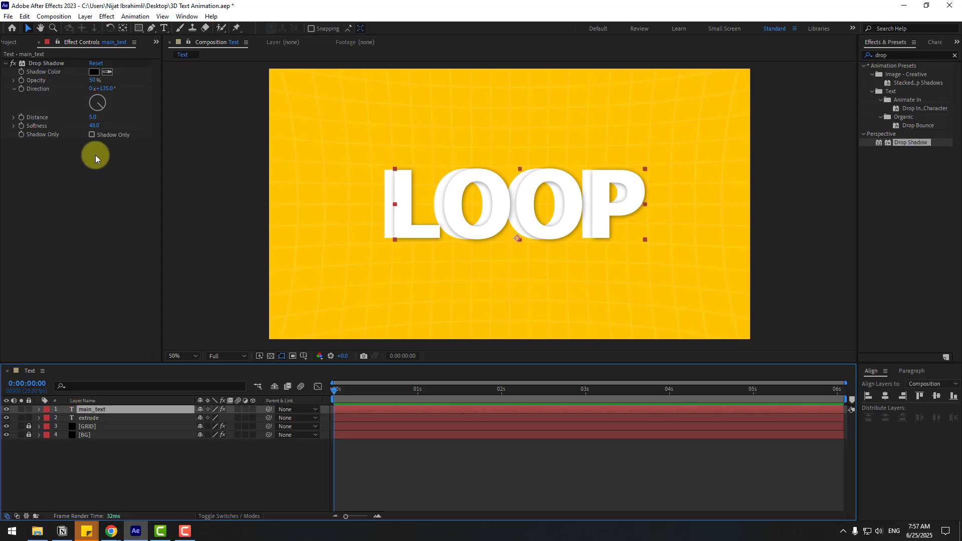
mouse_move(94, 133)
mouse_down()
mouse_move(112, 129)
mouse_move(70, 135)
mouse_move(93, 134)
mouse_up()
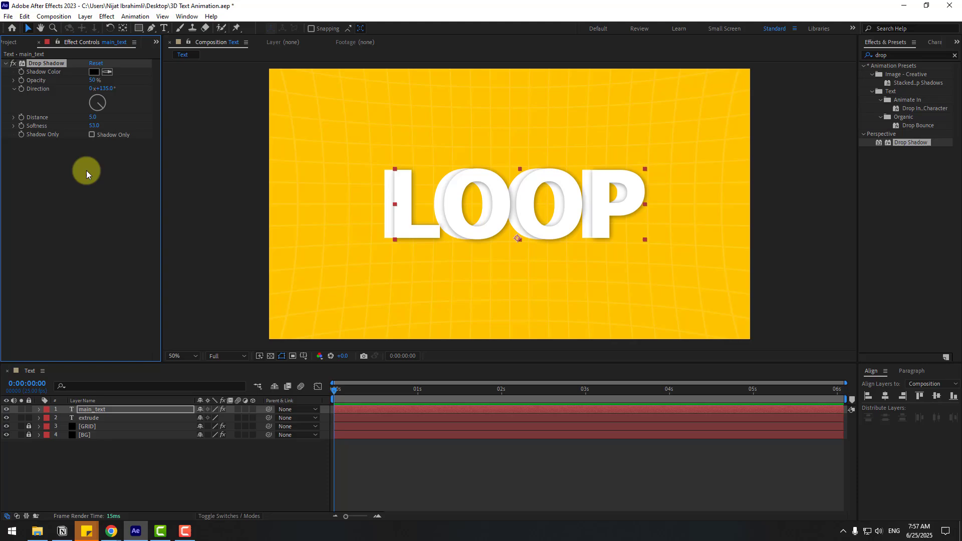
drag(92, 80, 75, 81)
click(344, 429)
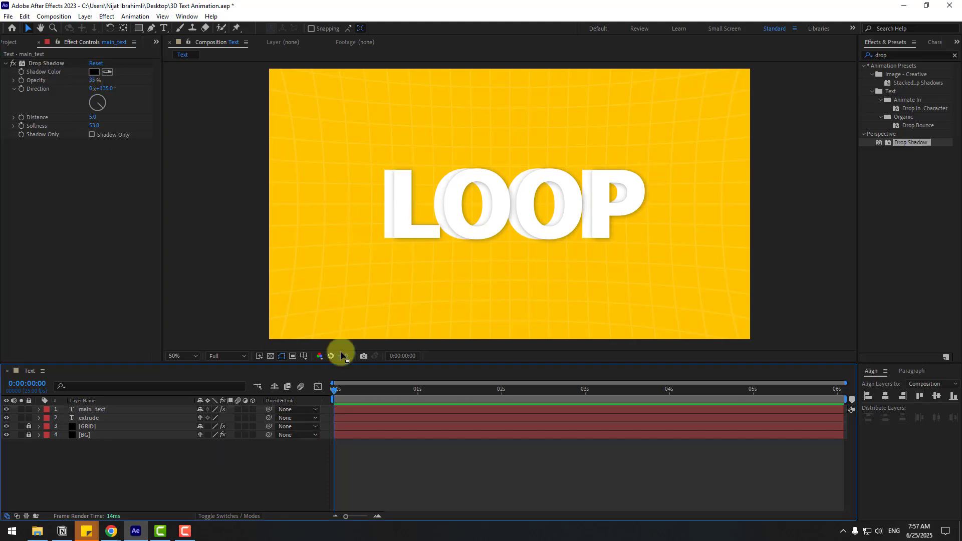
key(period)
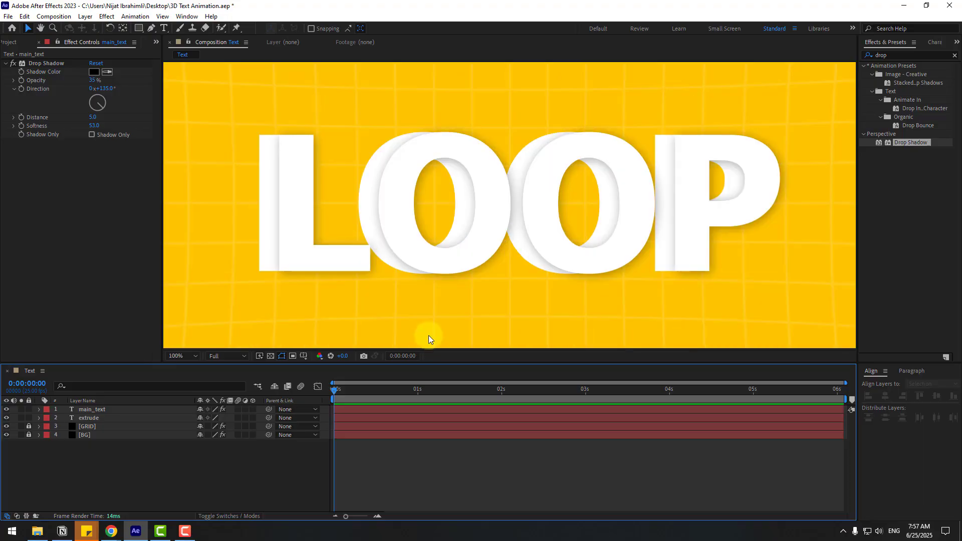
In Animation Composer 3, choose the Animate Characters Overshoot Position & Rotate preset
click(184, 17)
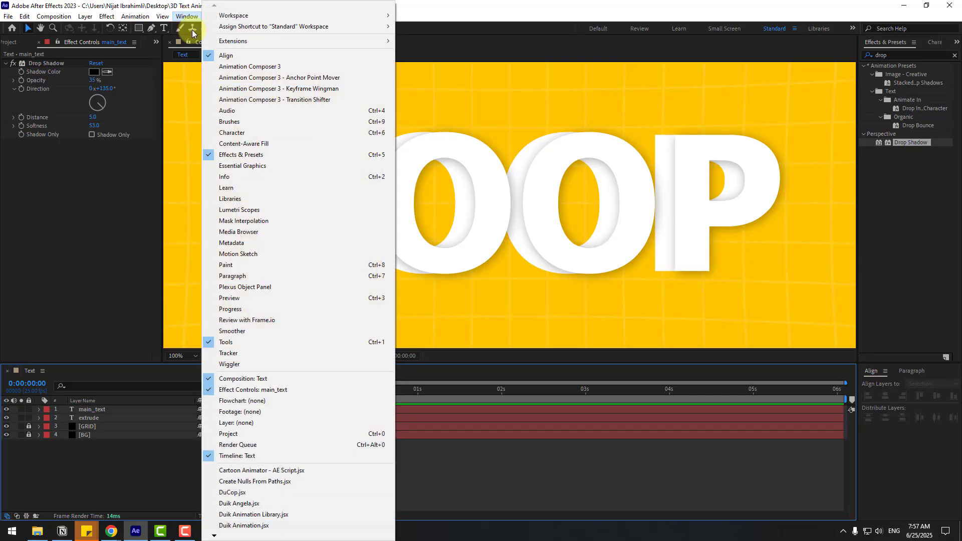
click(280, 67)
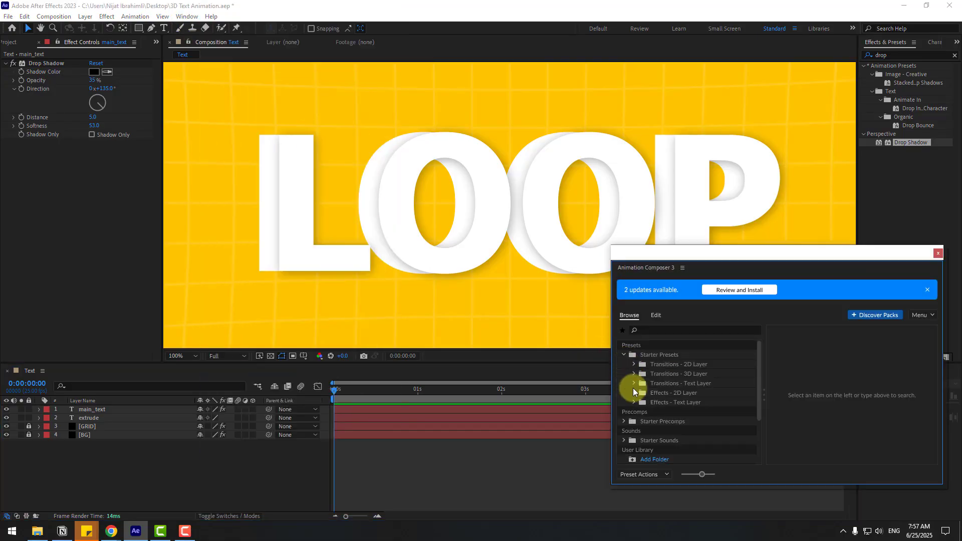
click(634, 384)
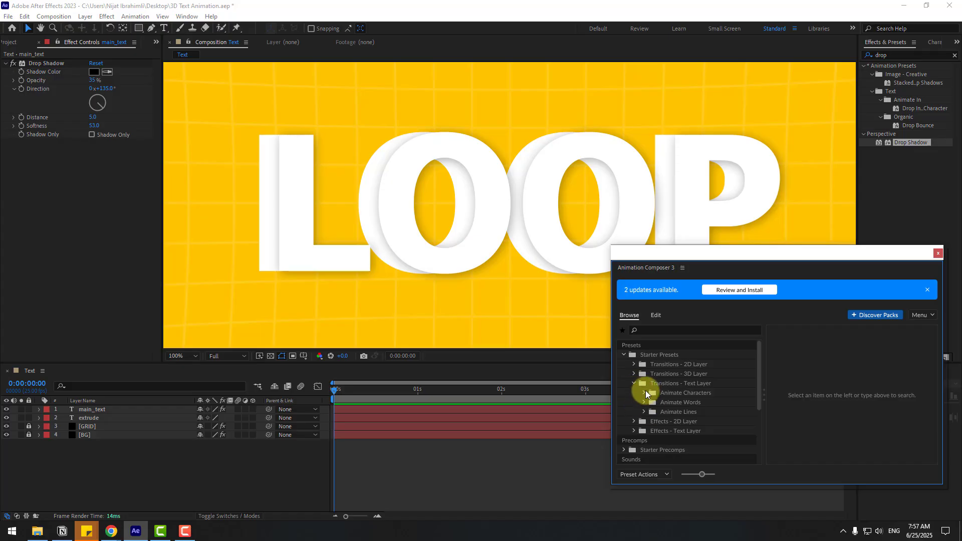
click(645, 391)
click(705, 422)
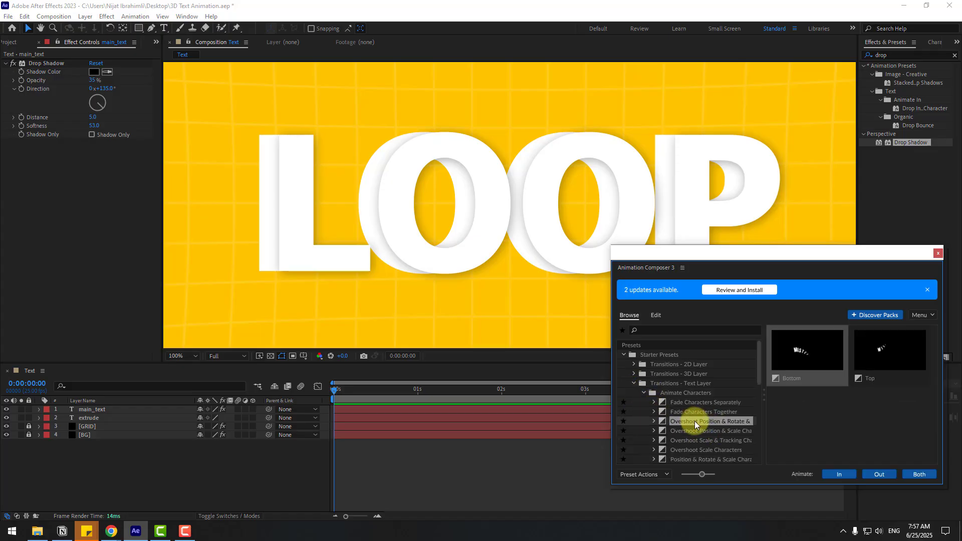
Apply the preset as an In animation to extrude and main_text and preview it
click(93, 417)
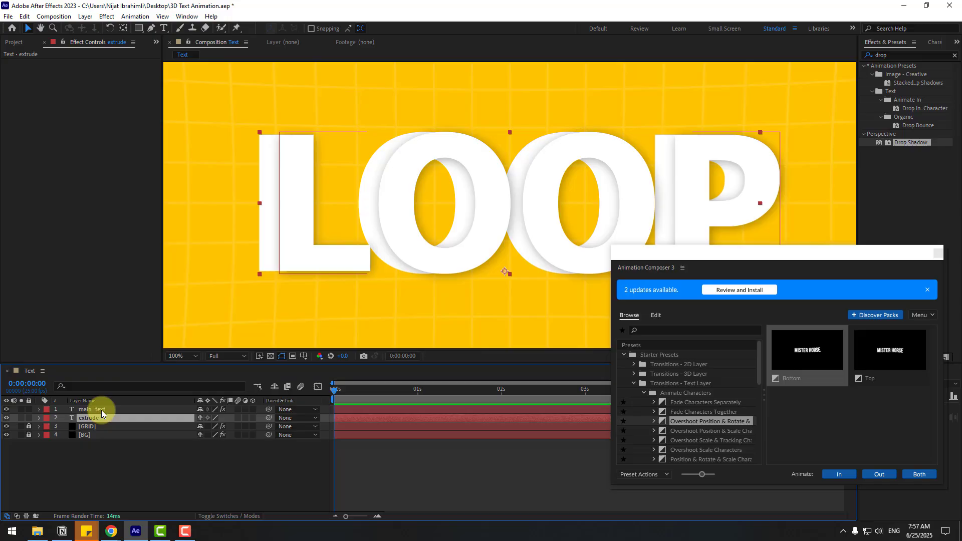
ctrl+click(102, 410)
click(844, 473)
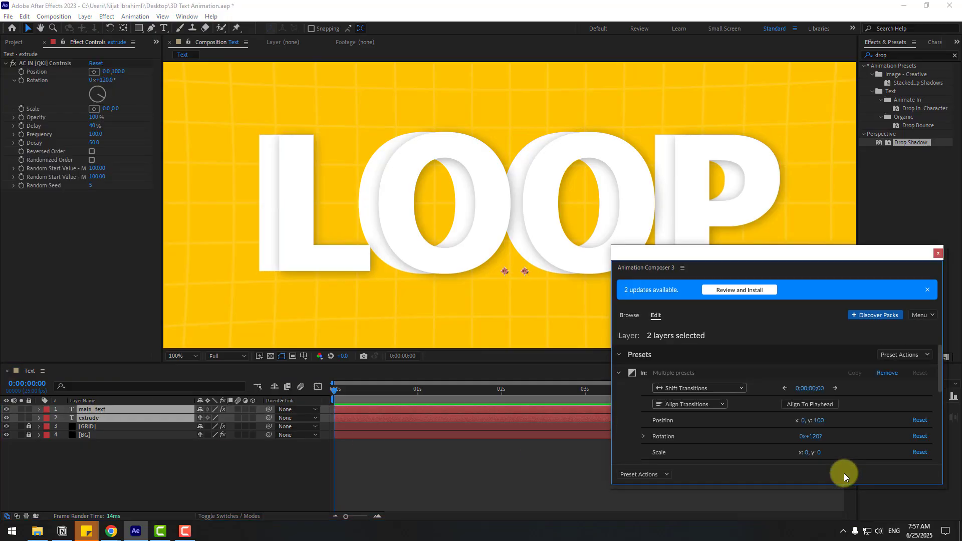
key(space)
scroll(474, 300, down, 3)
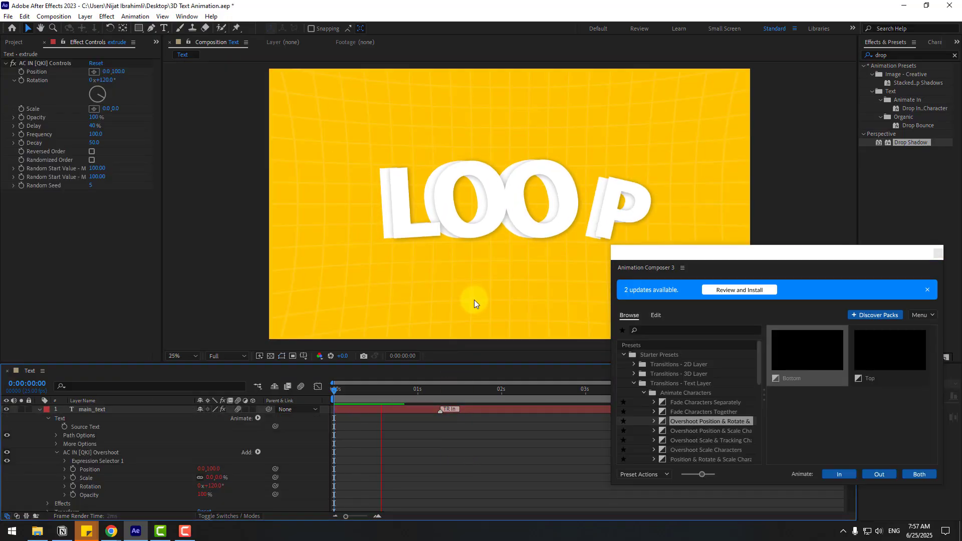
click(430, 392)
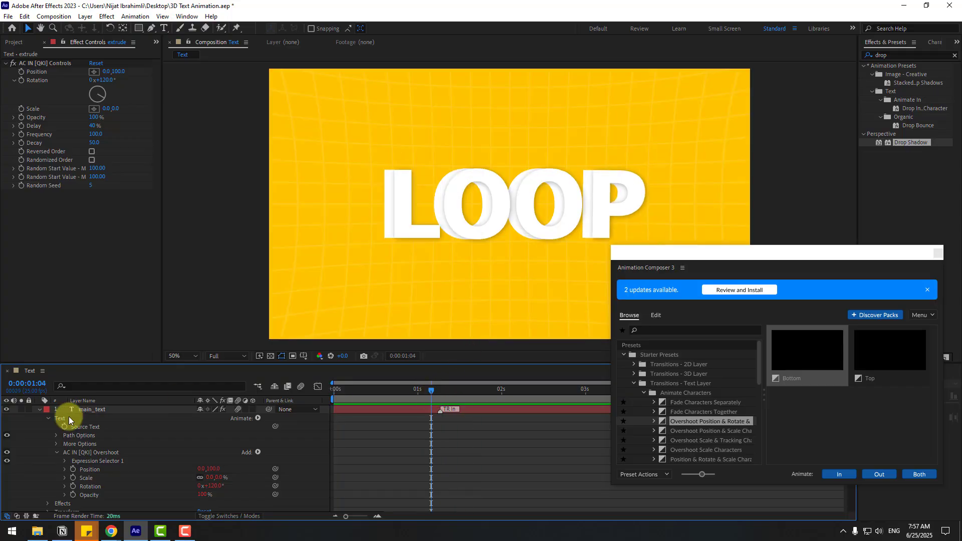
click(39, 409)
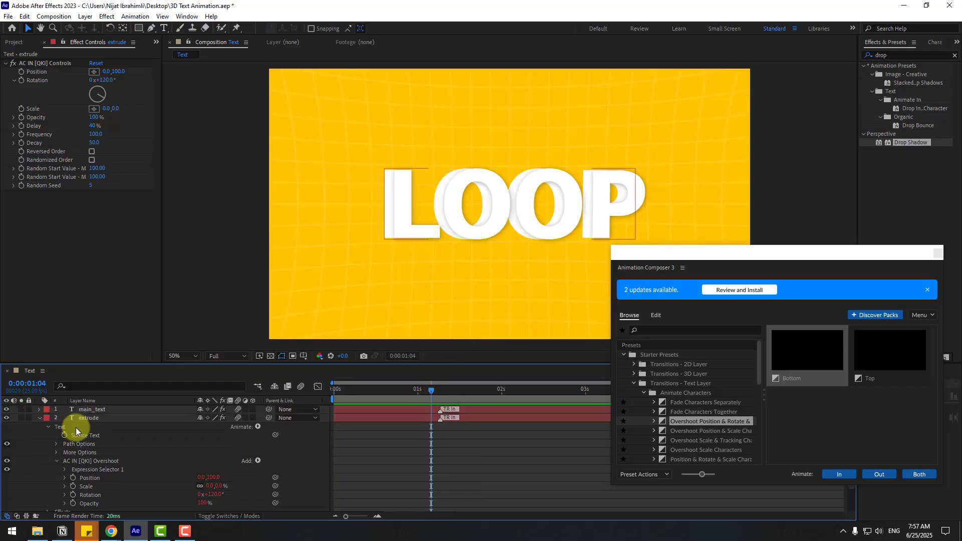
click(40, 418)
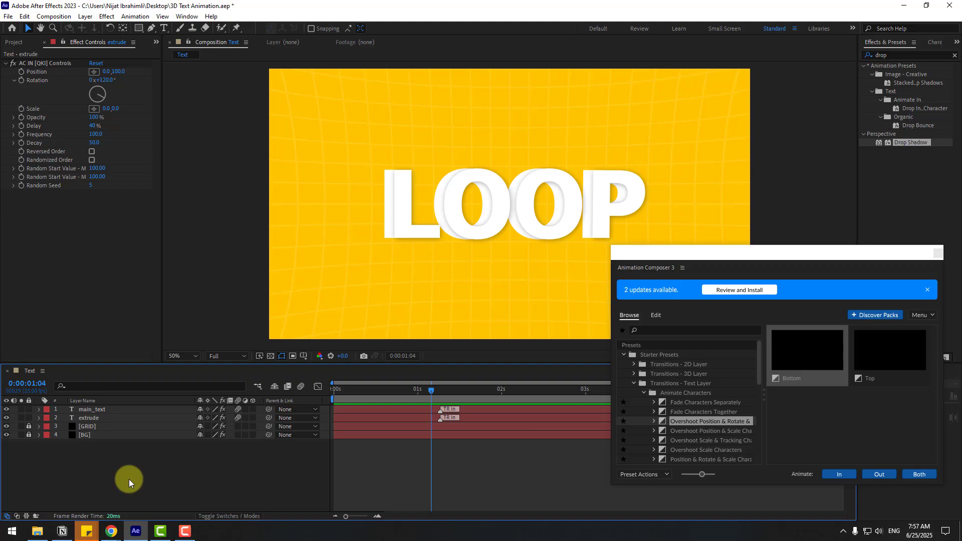
Add Null 1 with its anchor point centred and align it to the composition centre
right_click(170, 467)
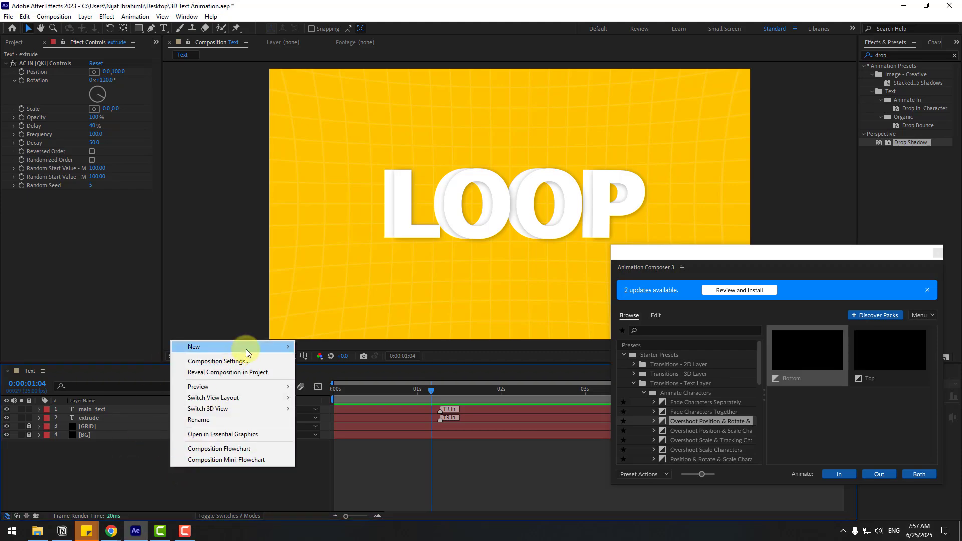
mouse_move(245, 347)
click(325, 409)
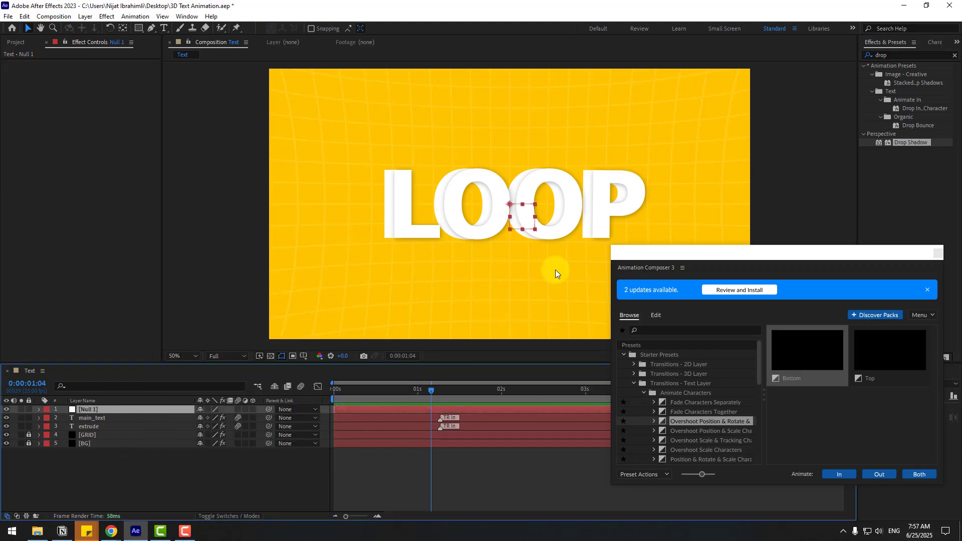
drag(671, 255, 626, 450)
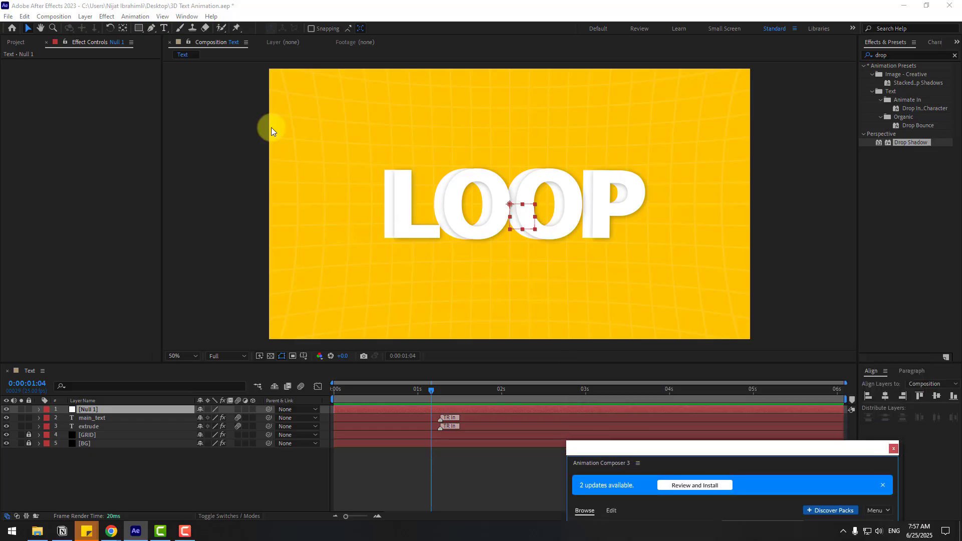
click(124, 29)
key(ctrl+alt+Home)
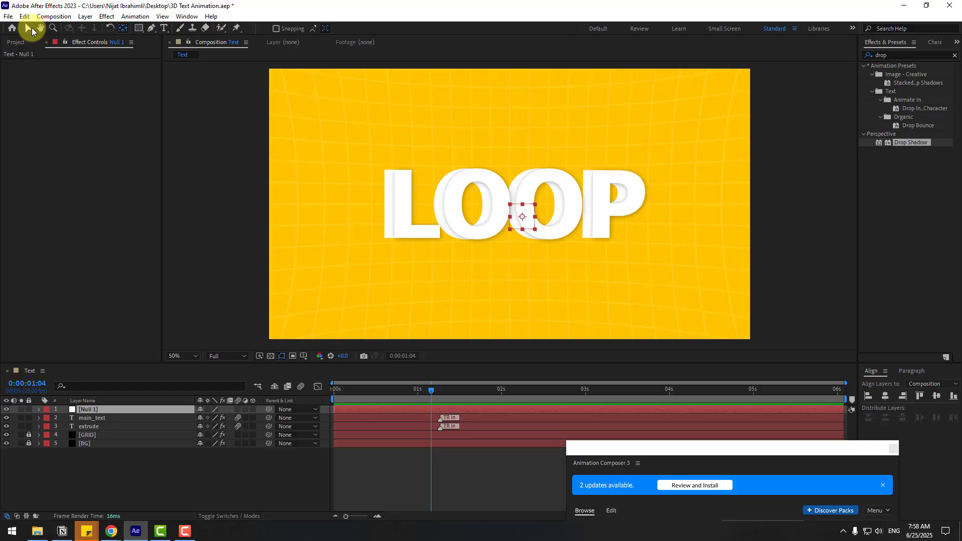
click(30, 31)
click(878, 398)
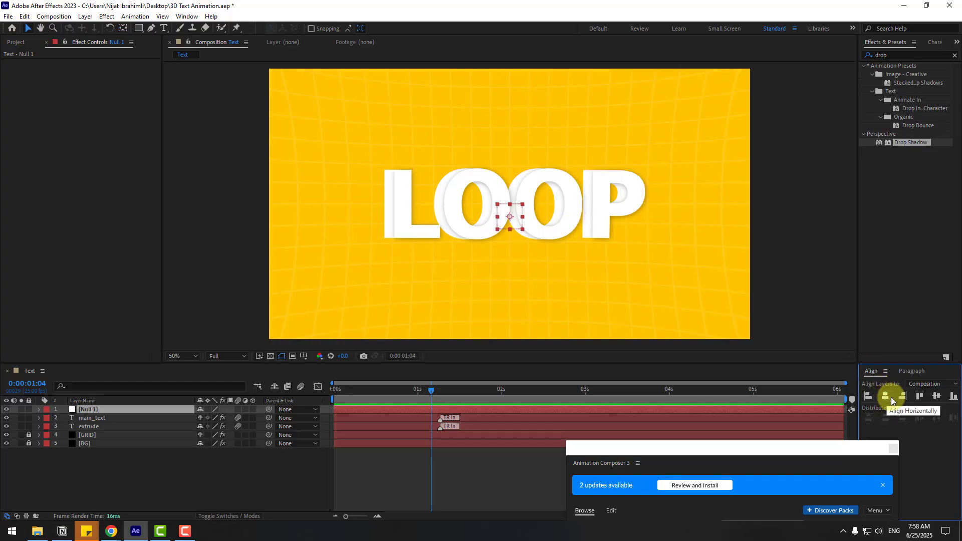
click(936, 396)
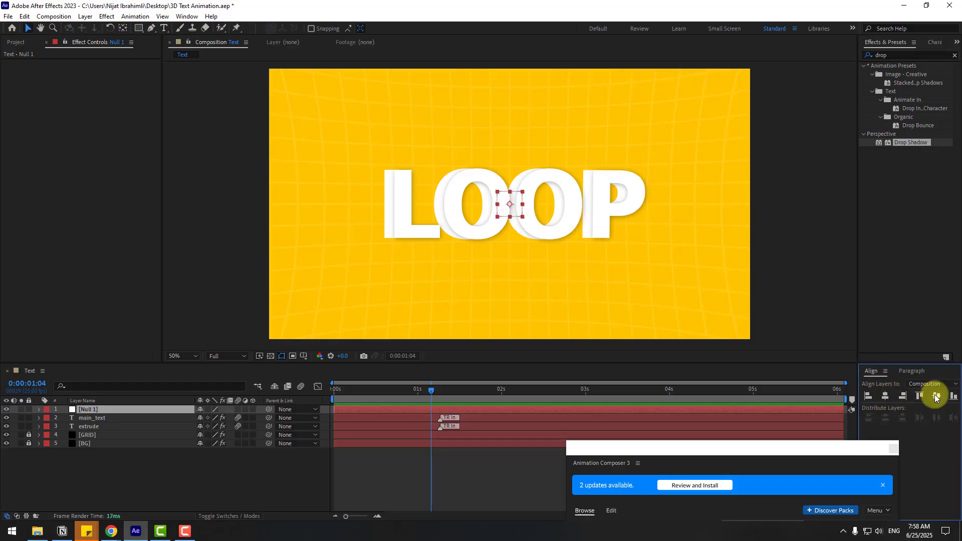
Parent main_text and extrude to Null 1 and scrub to about 1 second
click(92, 424)
shift+click(89, 420)
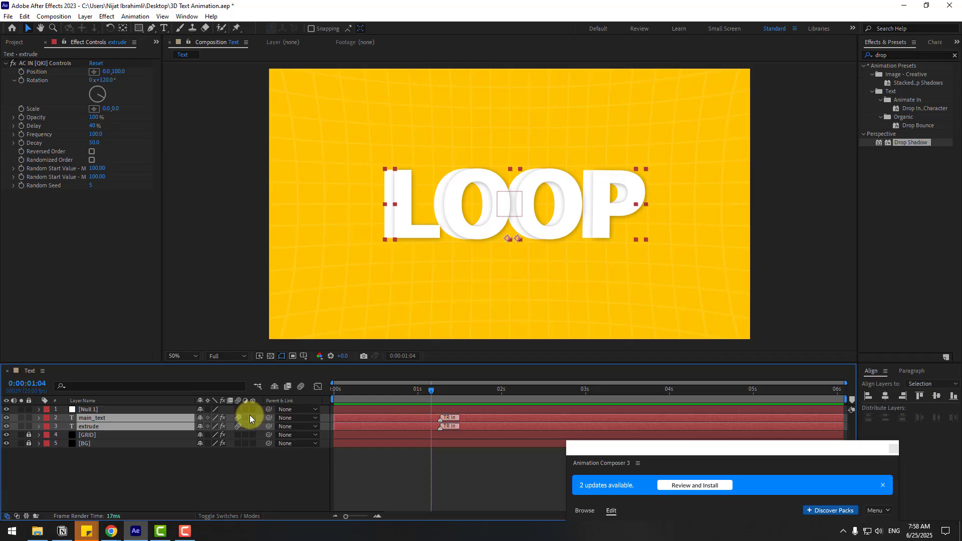
mouse_move(92, 416)
mouse_down()
mouse_move(96, 422)
mouse_move(88, 409)
mouse_up()
click(88, 410)
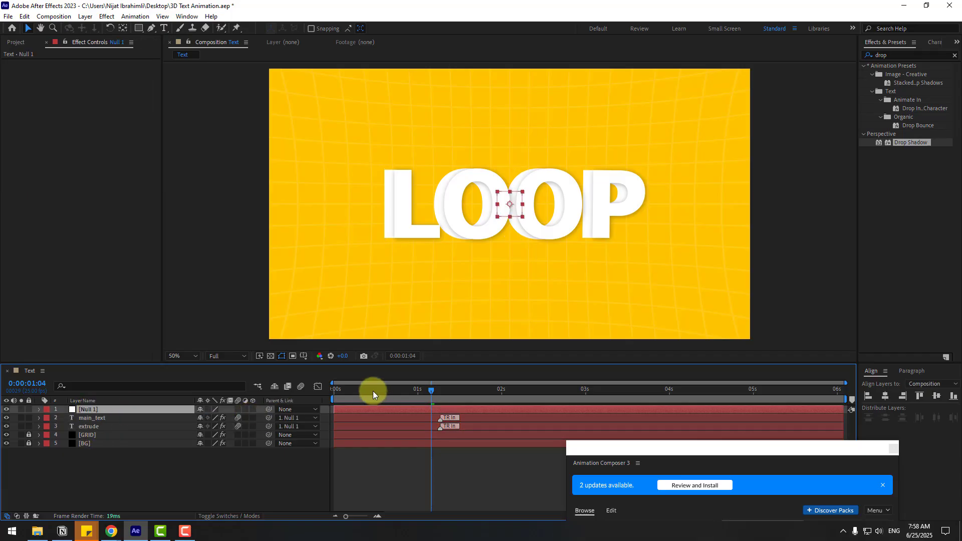
drag(372, 391, 427, 390)
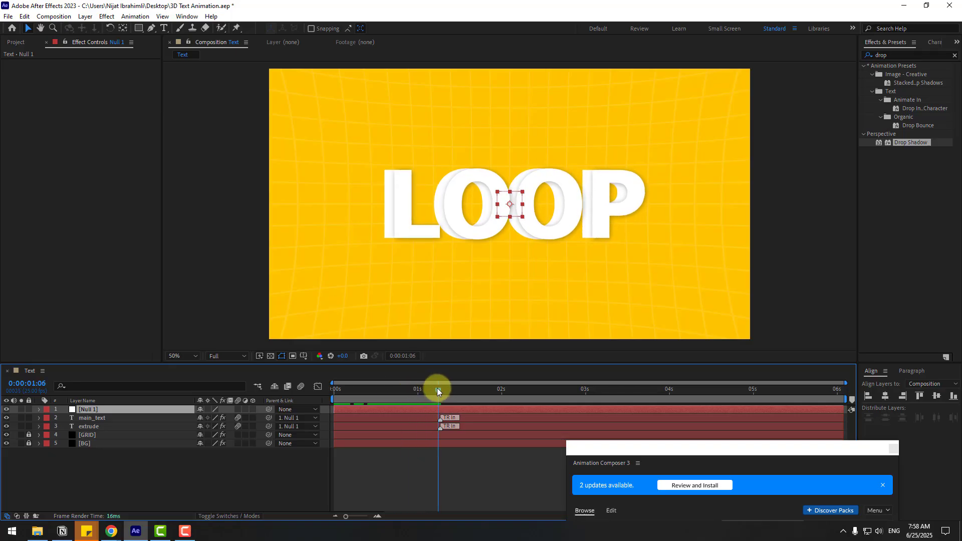
Keyframe Null 1's Position from 960,540 to 960,286 at 0:00:02:02, showing title/action safe margins
key(p)
click(64, 418)
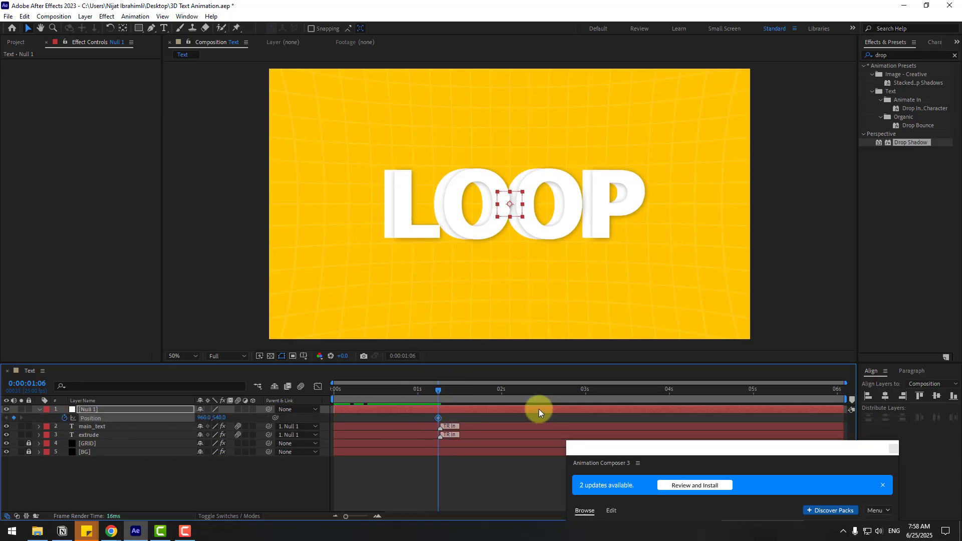
click(508, 391)
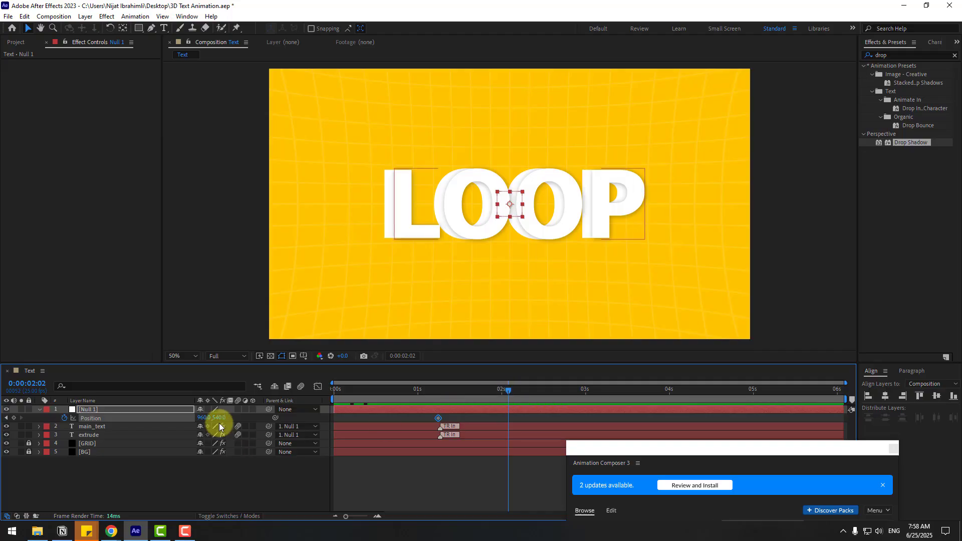
drag(219, 417, 91, 419)
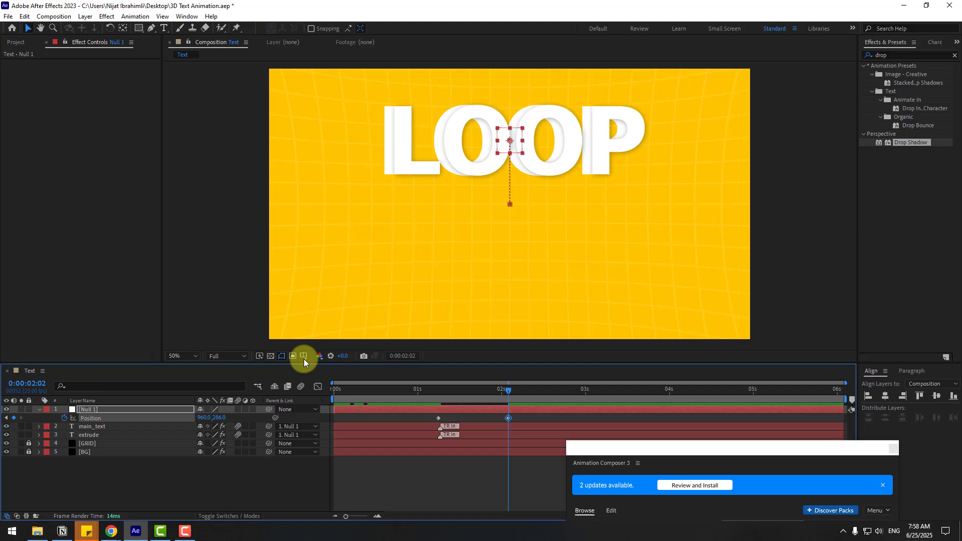
click(304, 360)
click(340, 367)
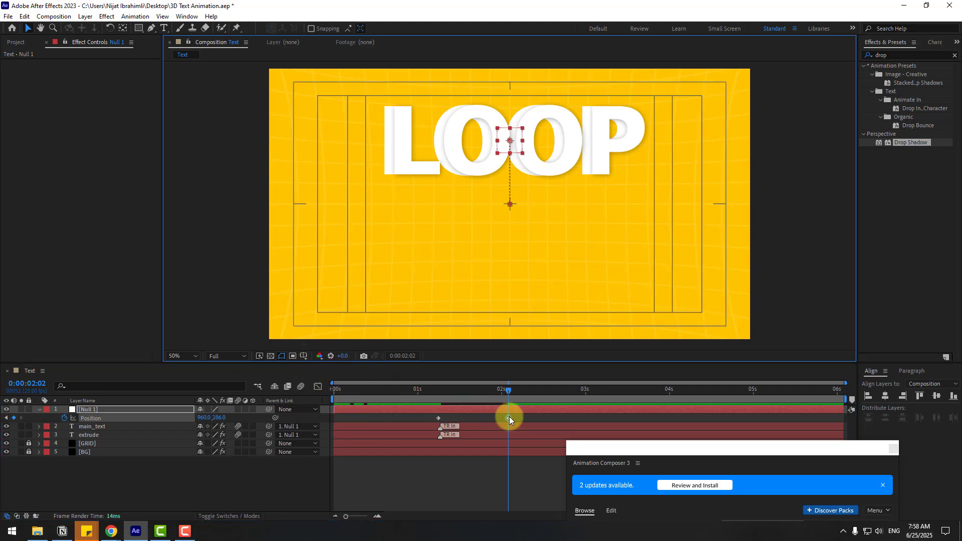
Apply Easy Ease to both Position keyframes, check the speed graph, and preview the rise
click(437, 419)
right_click(437, 418)
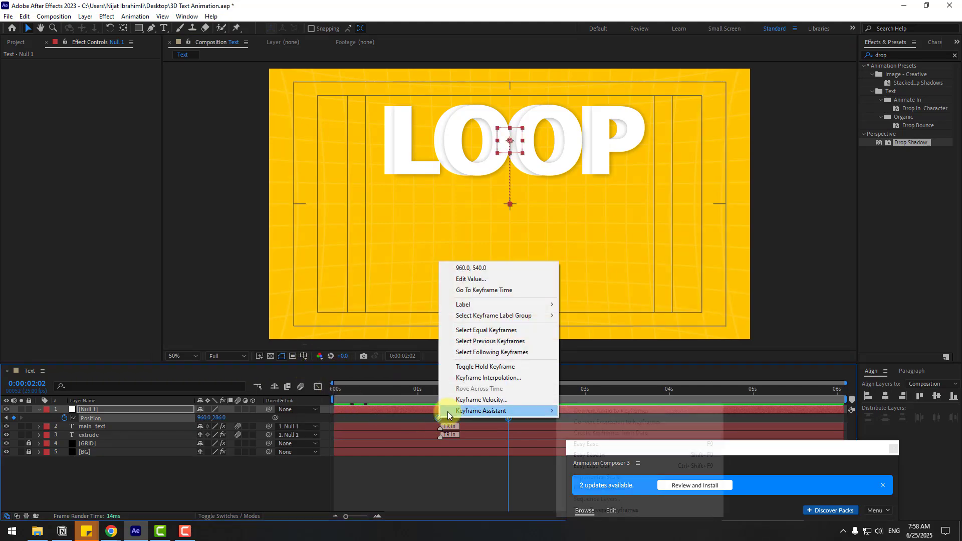
click(706, 444)
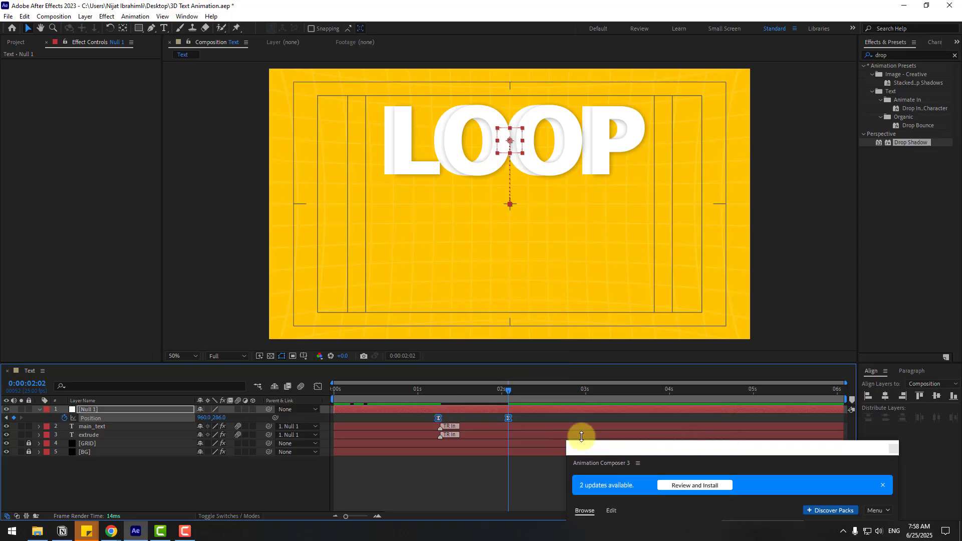
click(318, 386)
drag(416, 456, 467, 489)
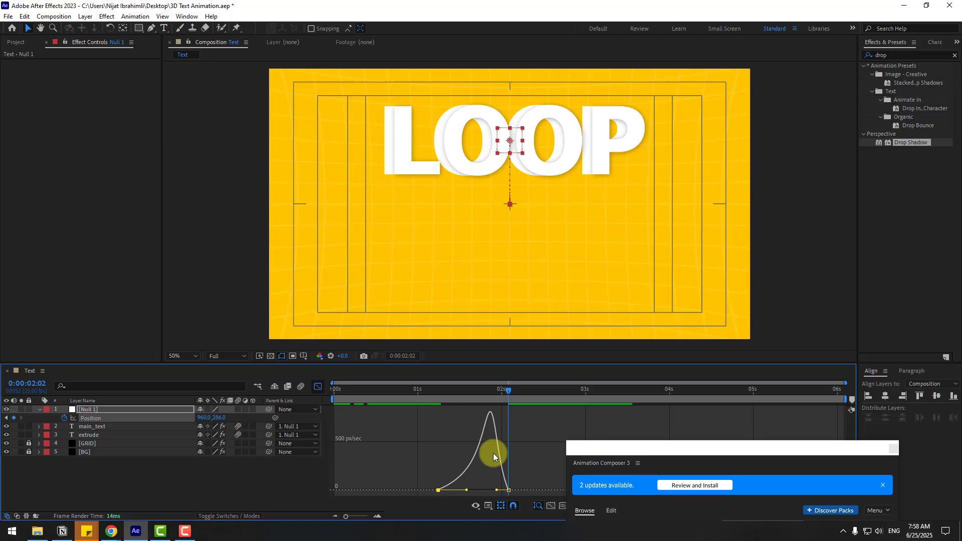
key(space)
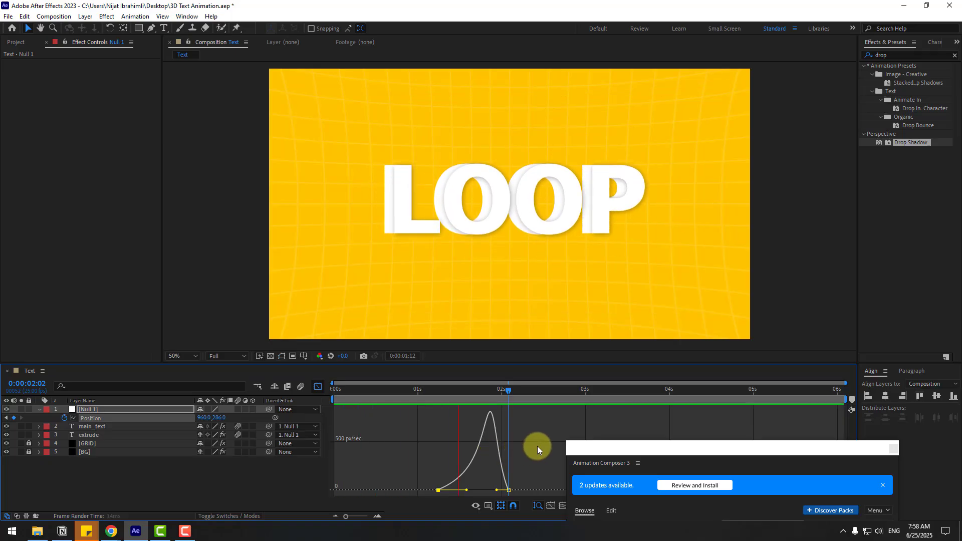
Duplicate main_text and extrude, move the copies to the top of the stack, and label them pink
key(space)
click(318, 386)
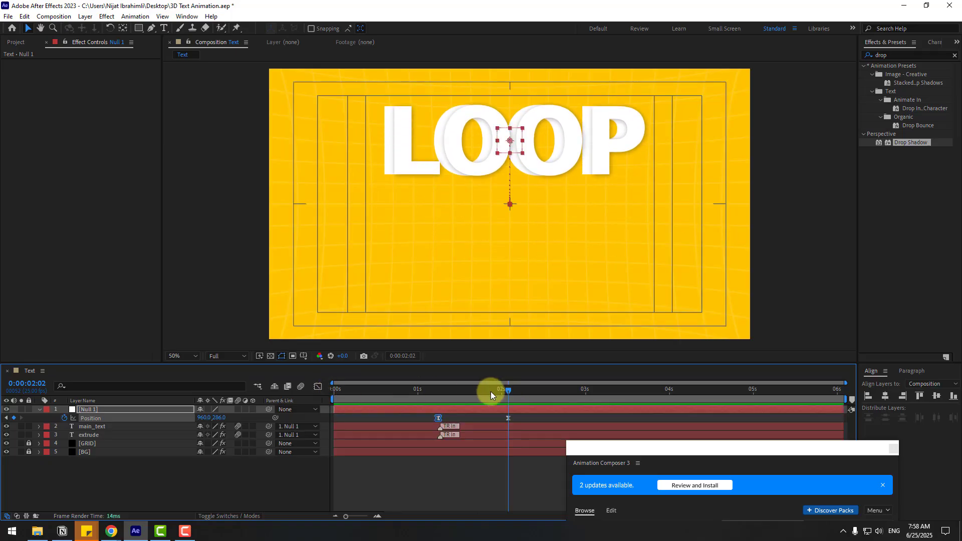
click(94, 427)
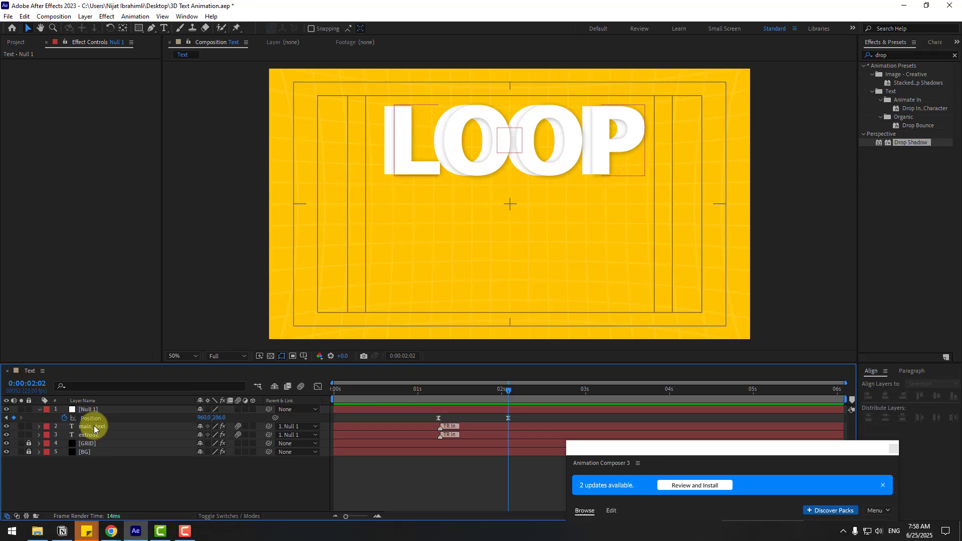
shift+click(93, 435)
key(ctrl+d)
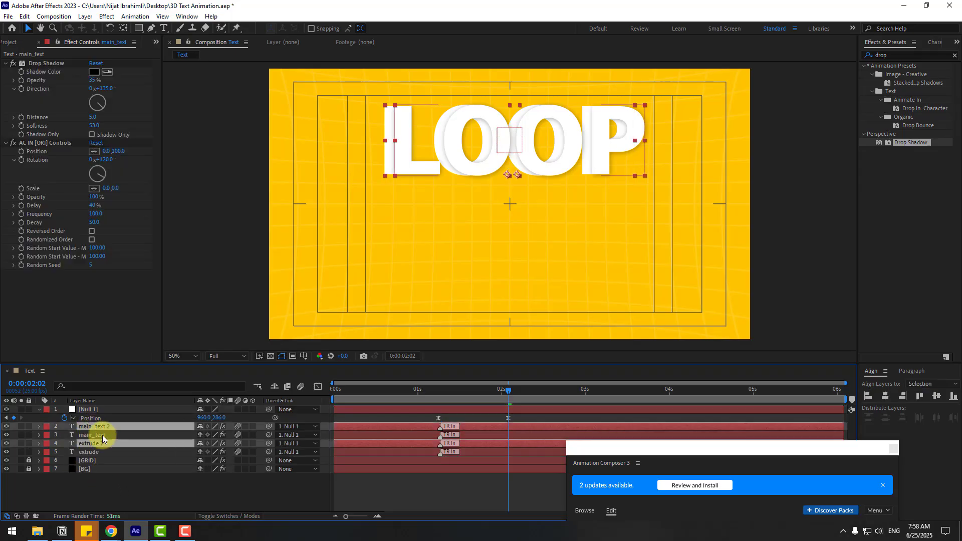
drag(91, 426, 104, 407)
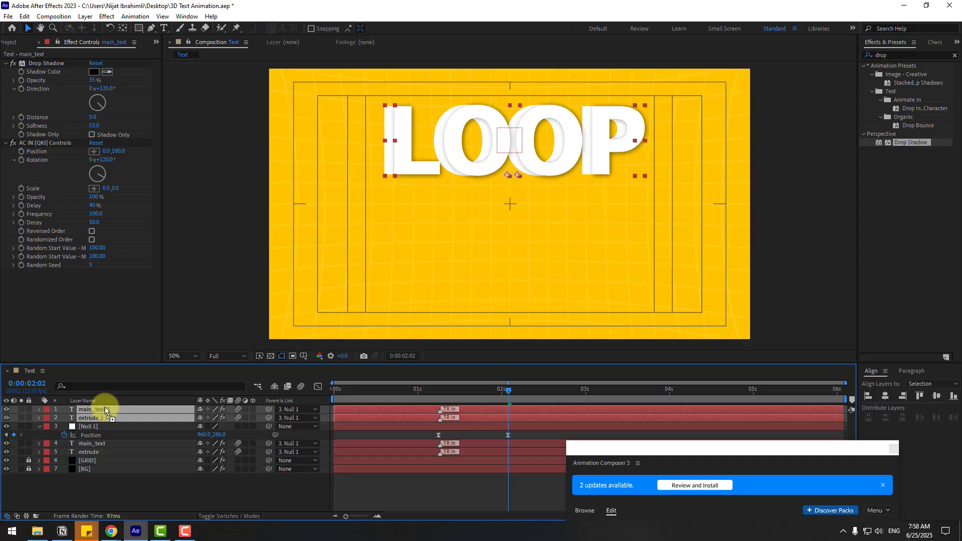
click(43, 411)
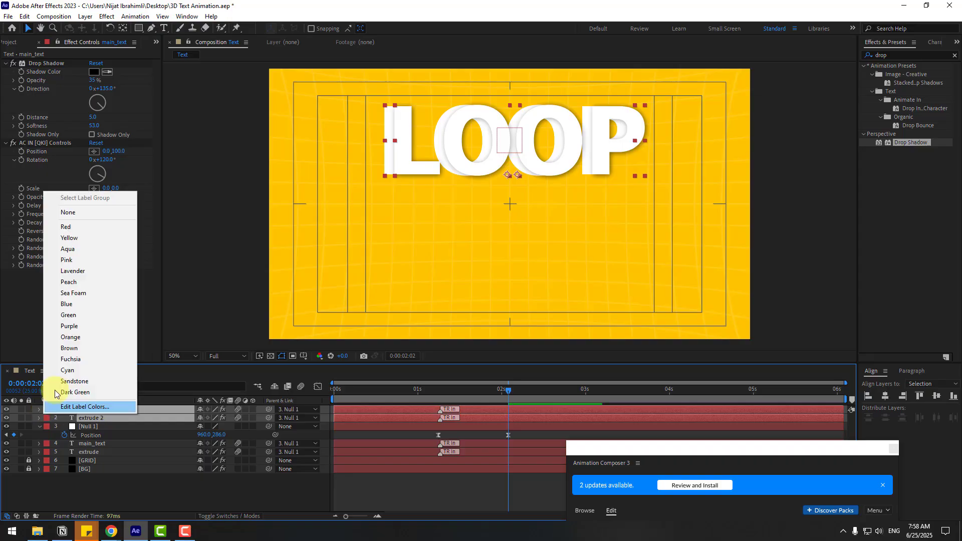
click(75, 260)
Drag the duplicate LOOP (main_text 2 and extrude 2) down below the original LOOP
click(104, 497)
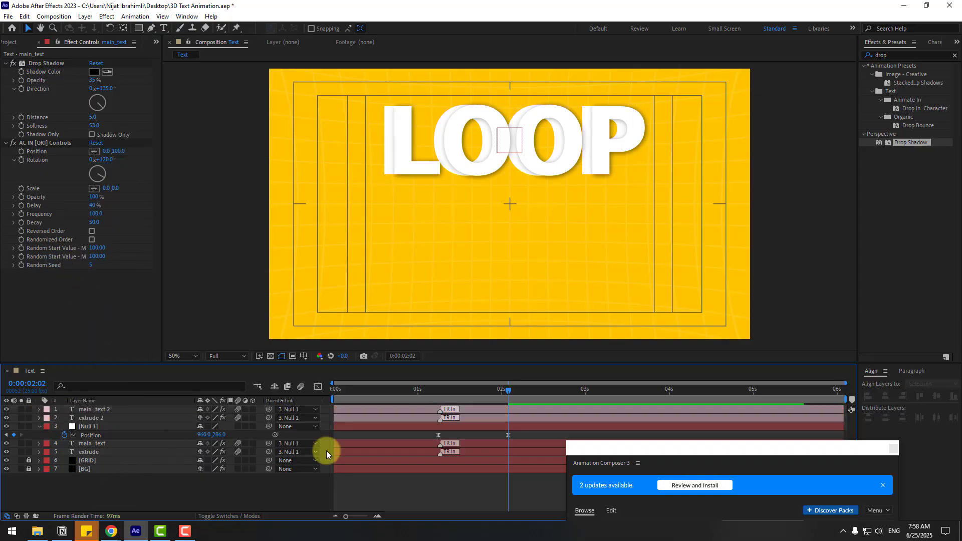
click(97, 417)
shift+click(503, 409)
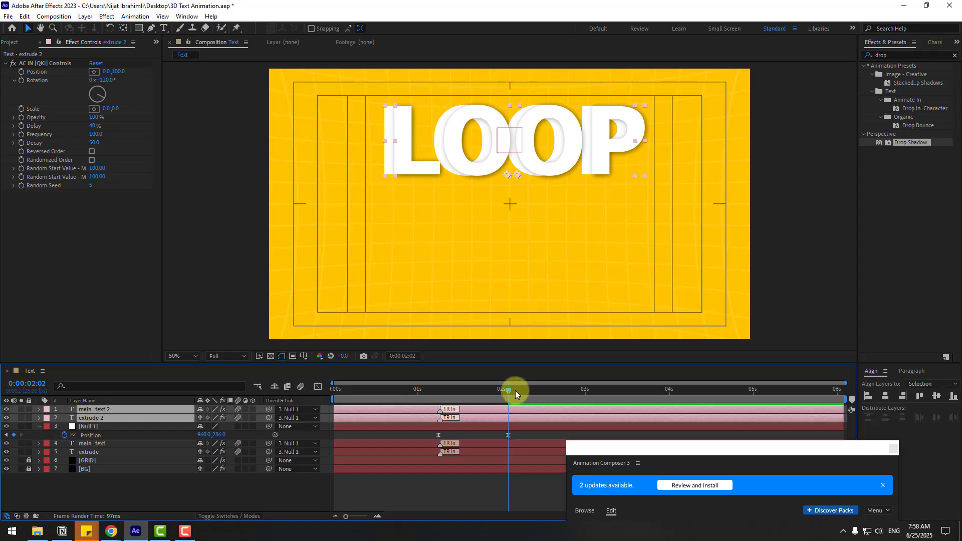
drag(501, 161, 490, 275)
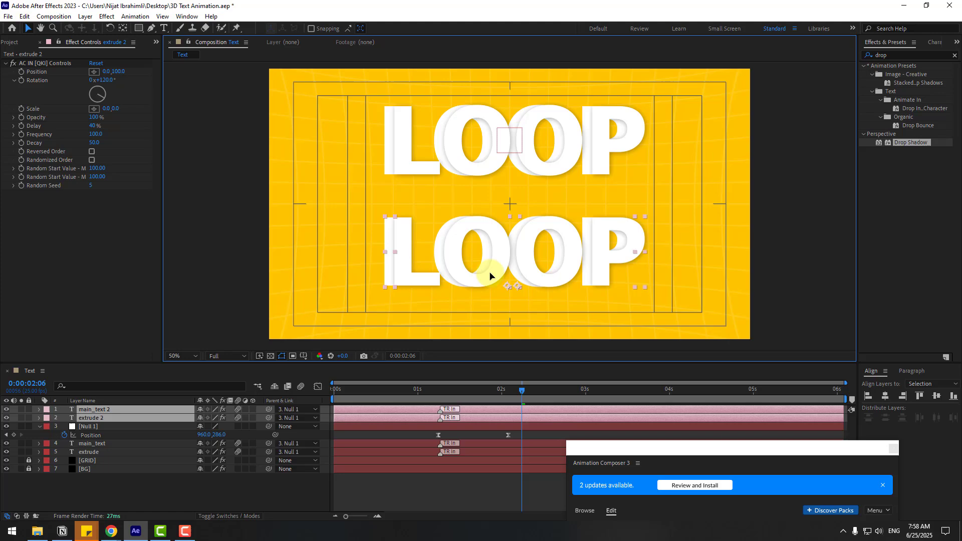
click(135, 500)
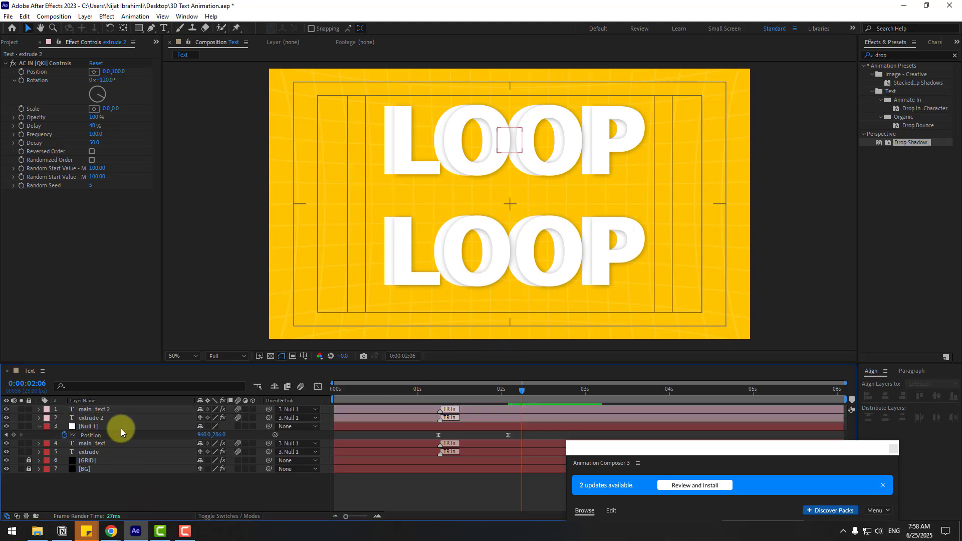
Select main_text 2 and extrude 2, the BOOM layers, together in the timeline
click(95, 409)
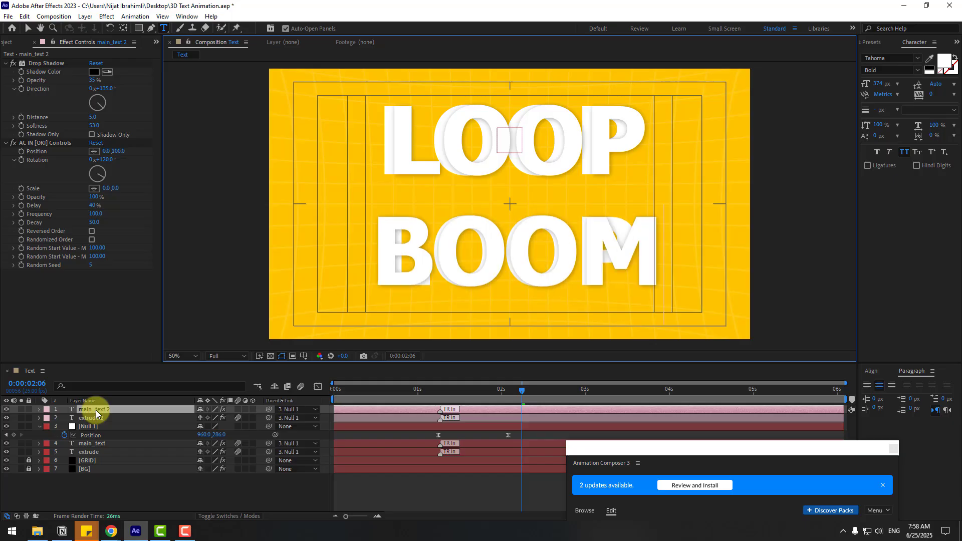
click(28, 29)
click(182, 407)
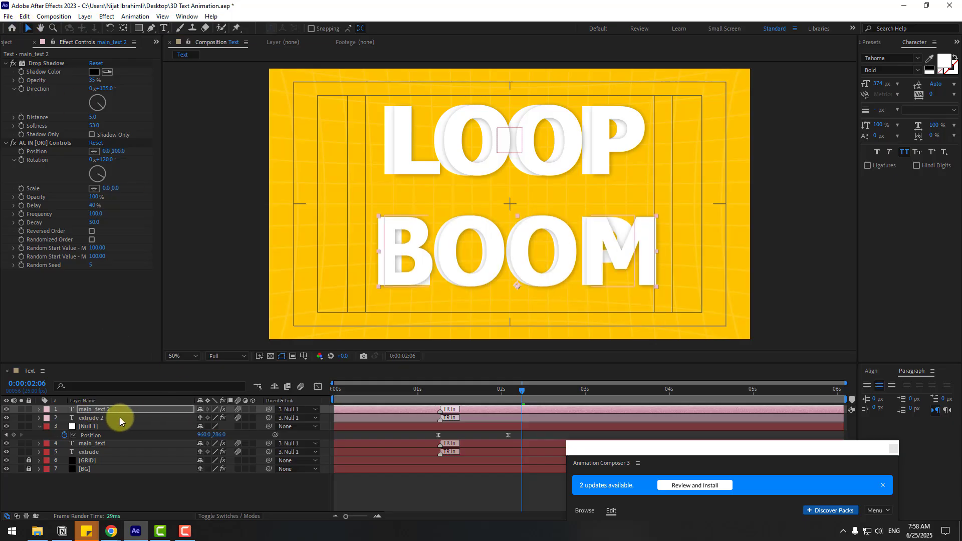
click(97, 417)
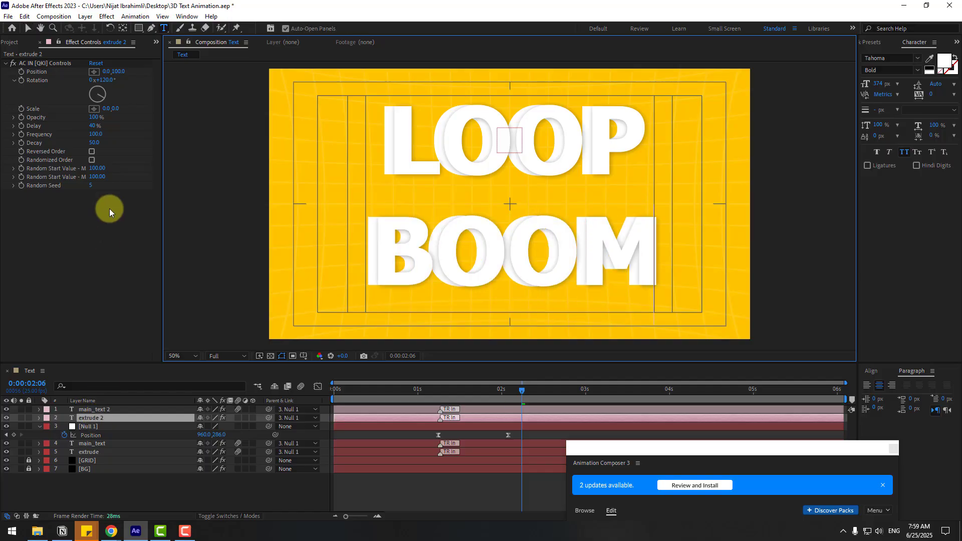
click(27, 29)
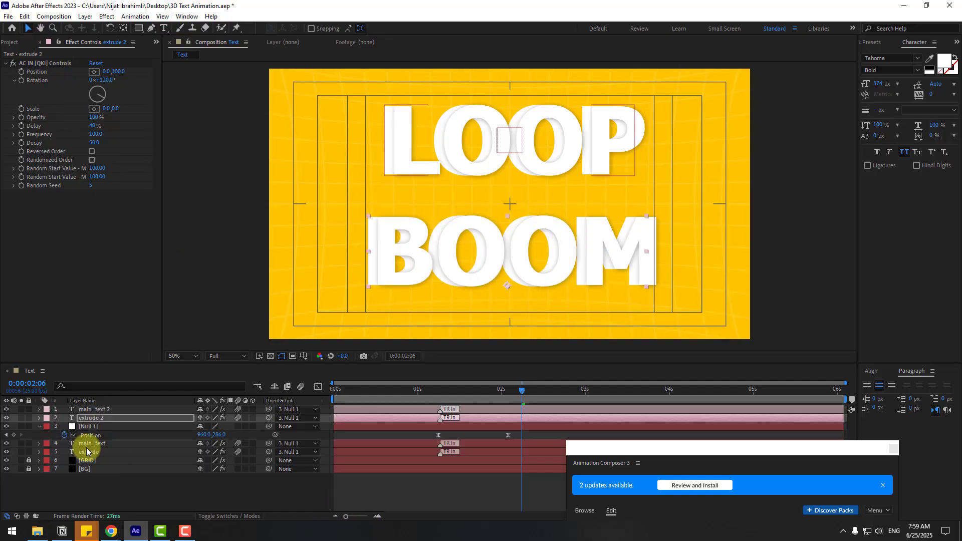
ctrl+click(95, 409)
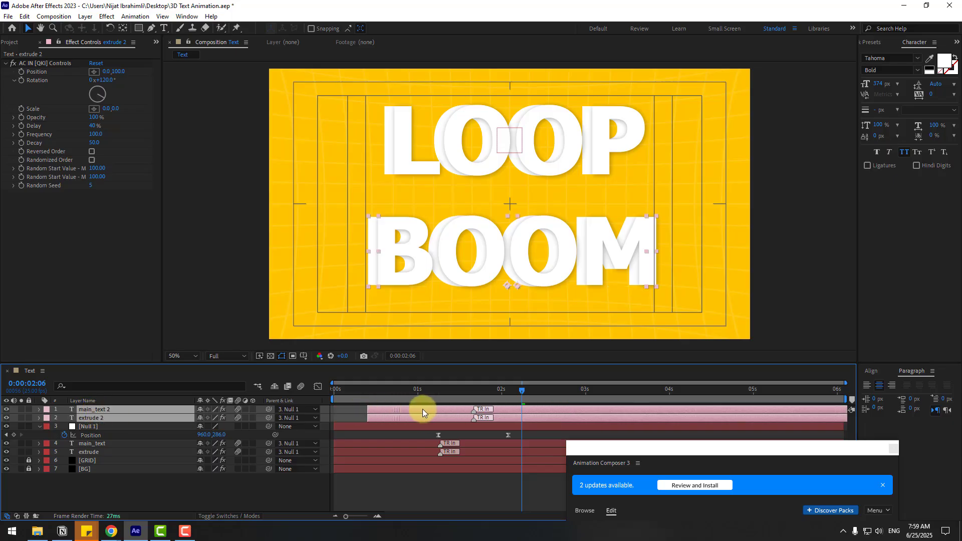
Delay the BOOM layer bars to start around 1.6 s, with the preview range starting at 0:00:00:23
drag(480, 410, 548, 392)
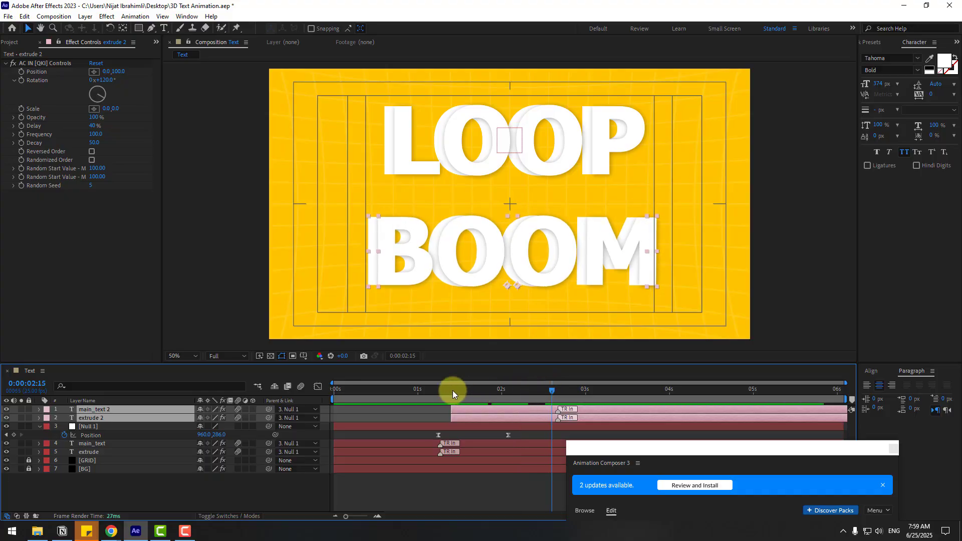
click(410, 391)
key(b)
key(space)
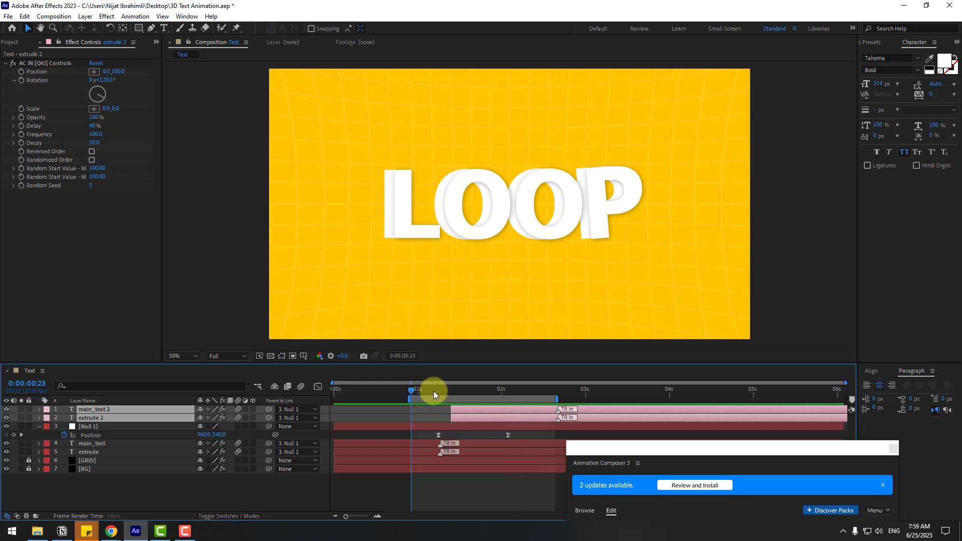
key(space)
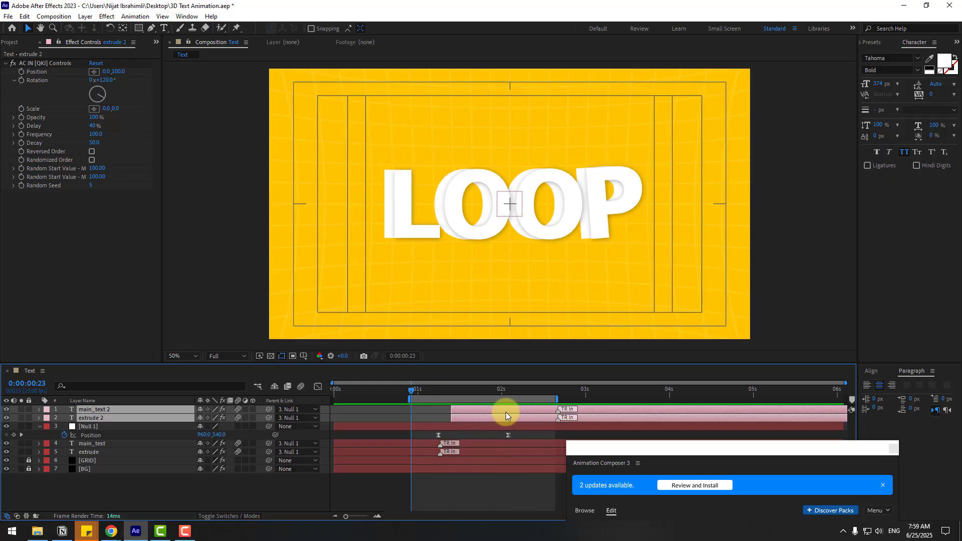
drag(506, 416, 617, 398)
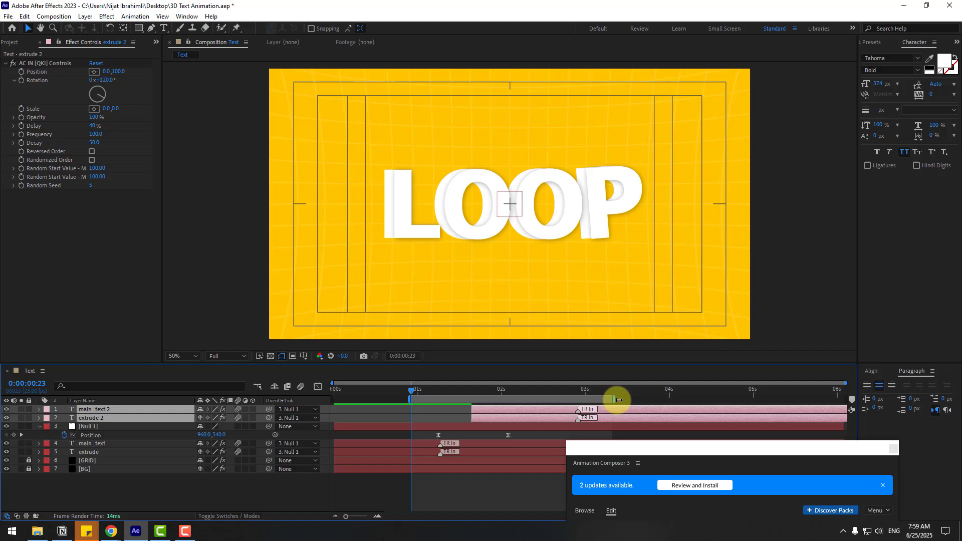
key(space)
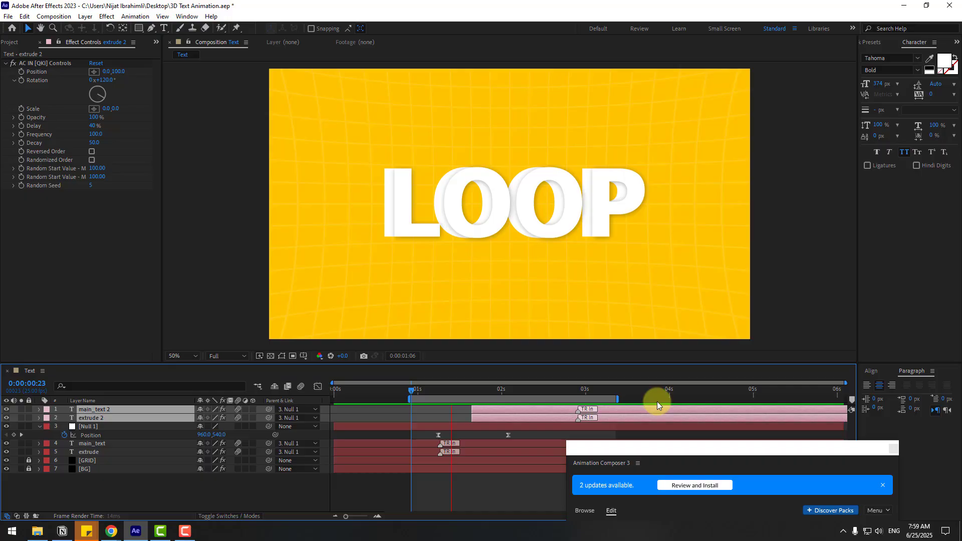
Apply Animation Composer's Starter Precomps > Shape Elements > Particle Fireworks preset to the composition
click(505, 396)
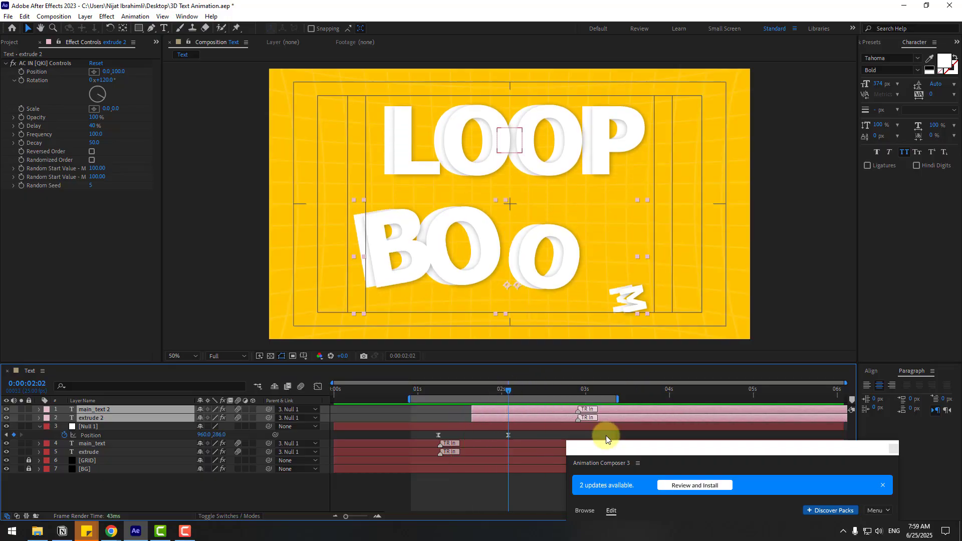
drag(606, 439, 574, 189)
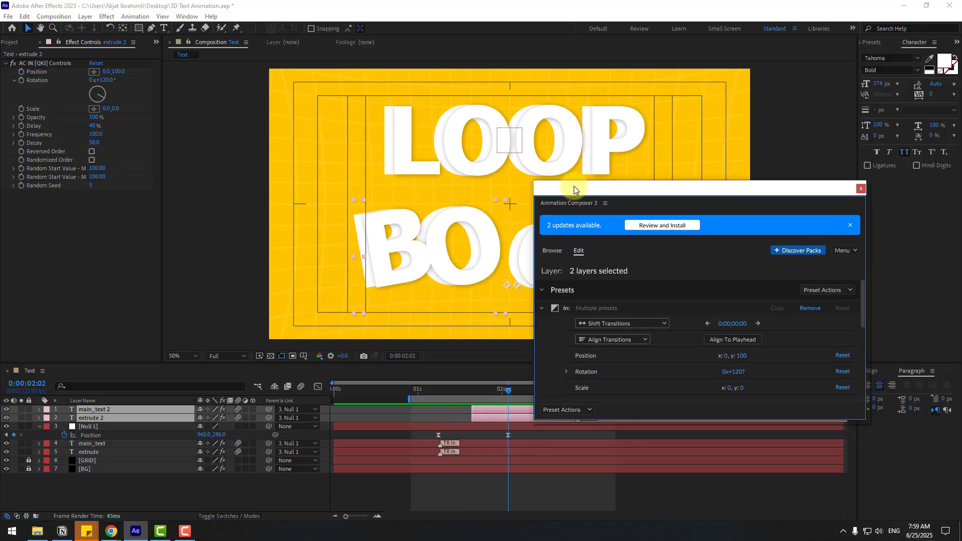
click(551, 251)
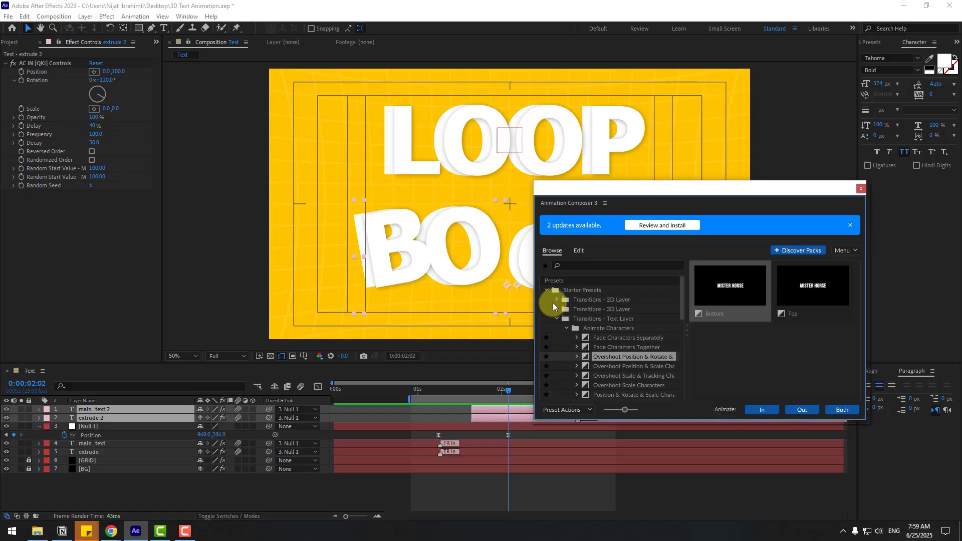
click(566, 334)
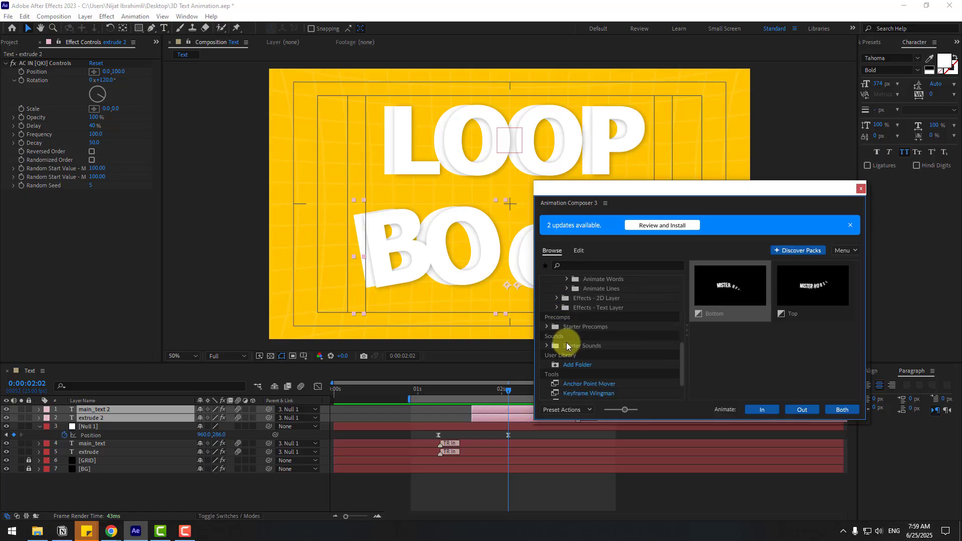
click(546, 326)
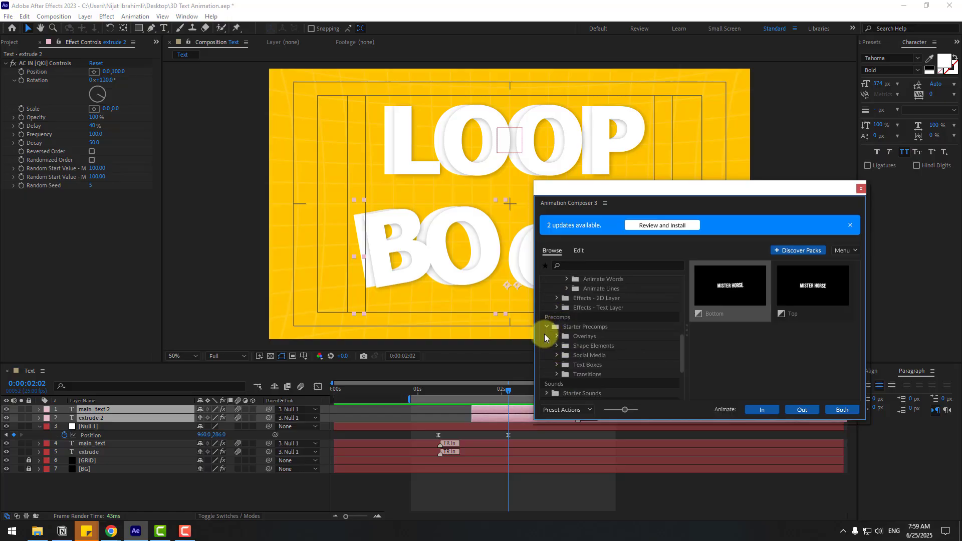
click(590, 345)
drag(857, 288, 858, 366)
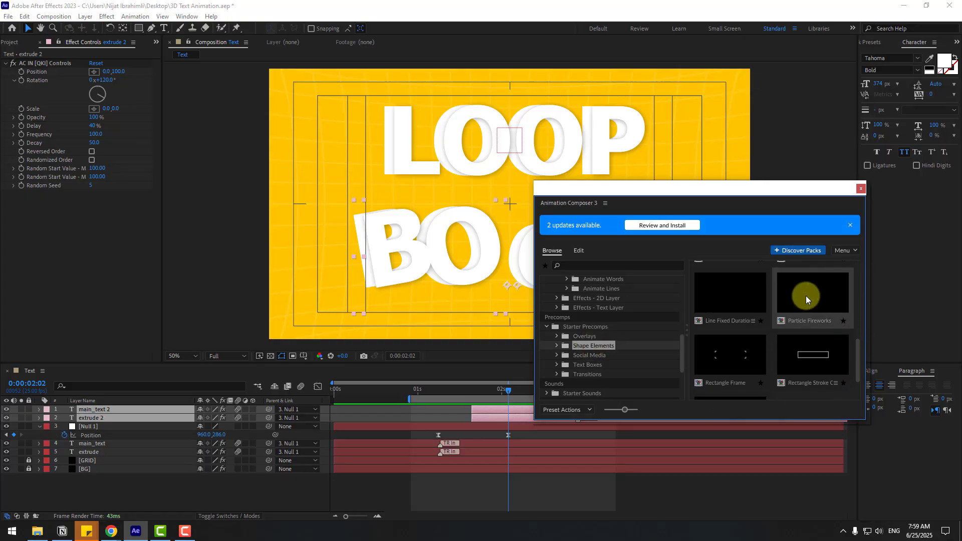
click(809, 294)
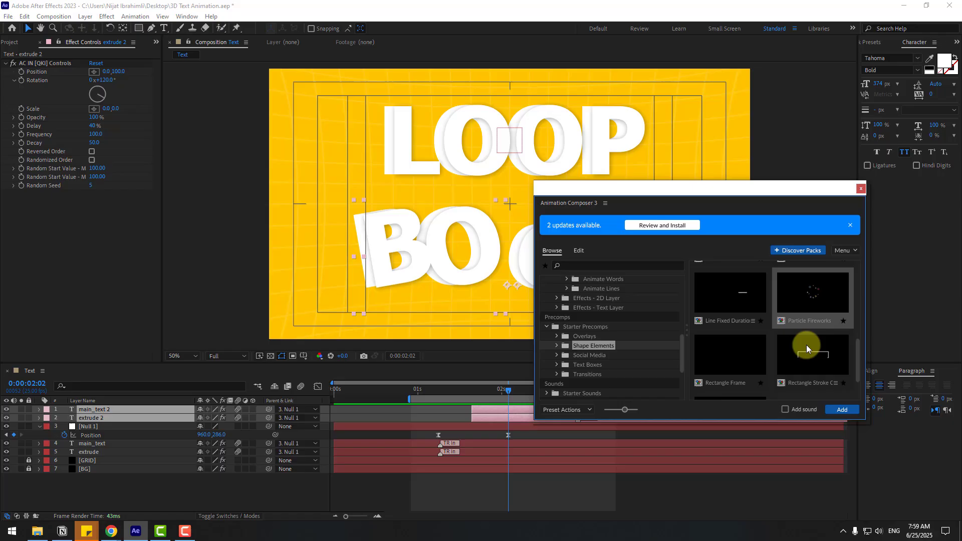
click(836, 410)
Slide the Particle Fireworks layer earlier so it starts near 0:00:00:17
click(860, 188)
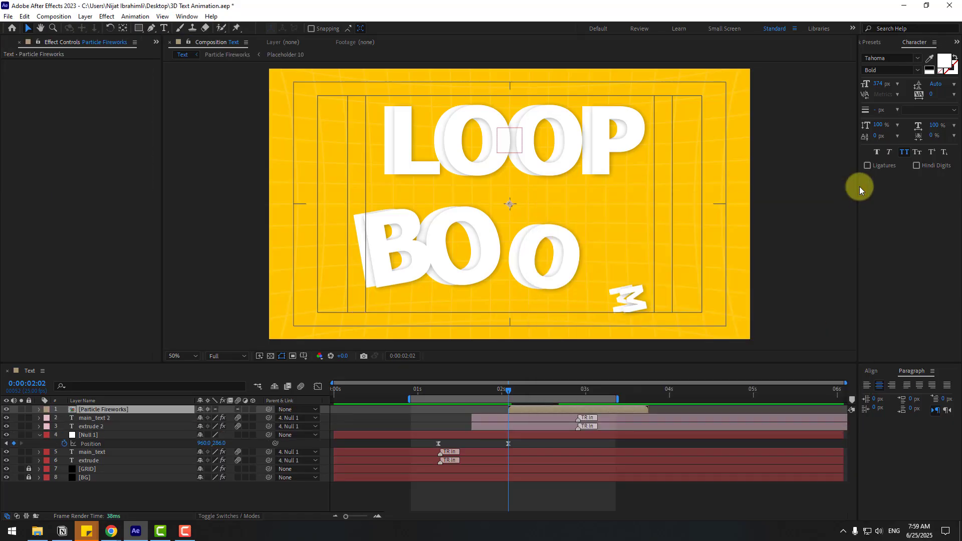
click(39, 435)
click(516, 426)
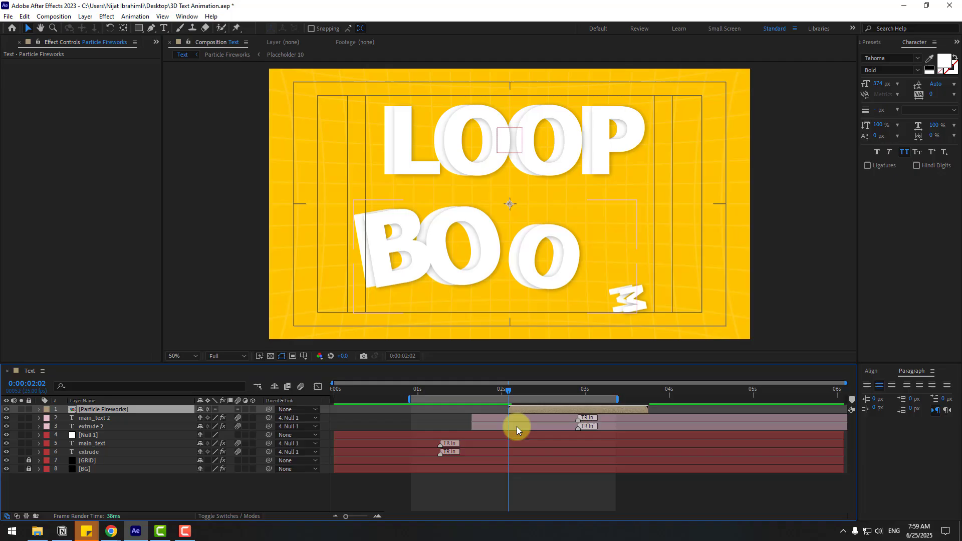
click(355, 394)
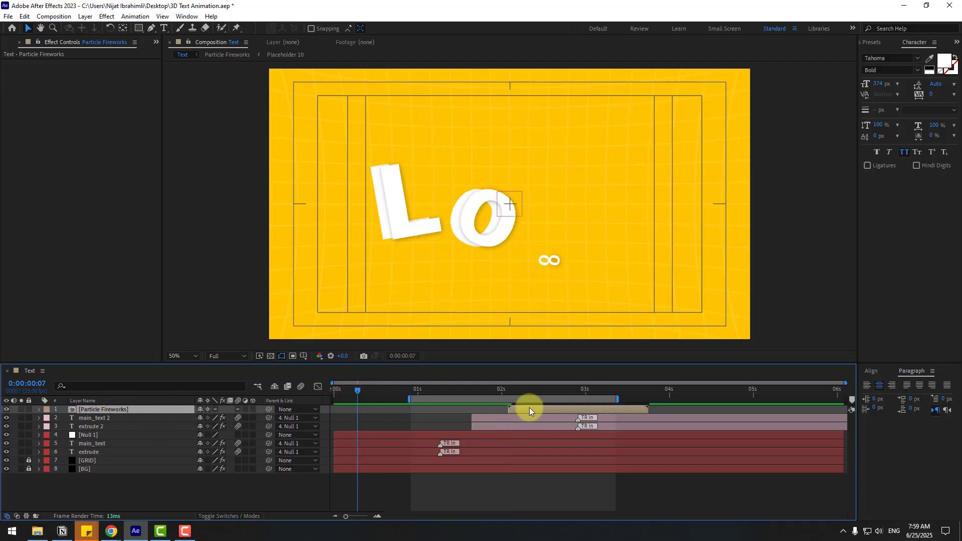
drag(526, 409, 485, 413)
Duplicate the fireworks, place the copy near BOOM's letter o, and parent it to Null 1
key(ctrl+d)
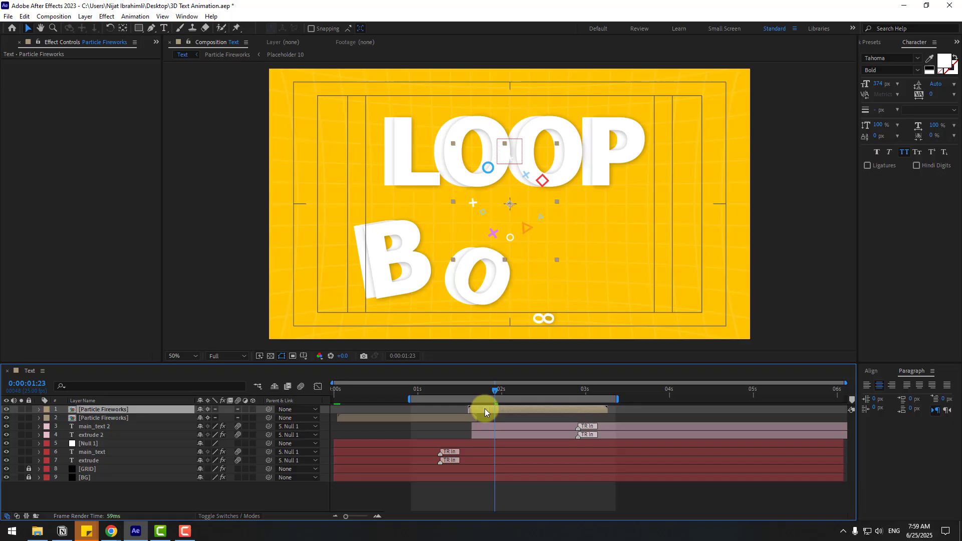
drag(523, 218, 513, 285)
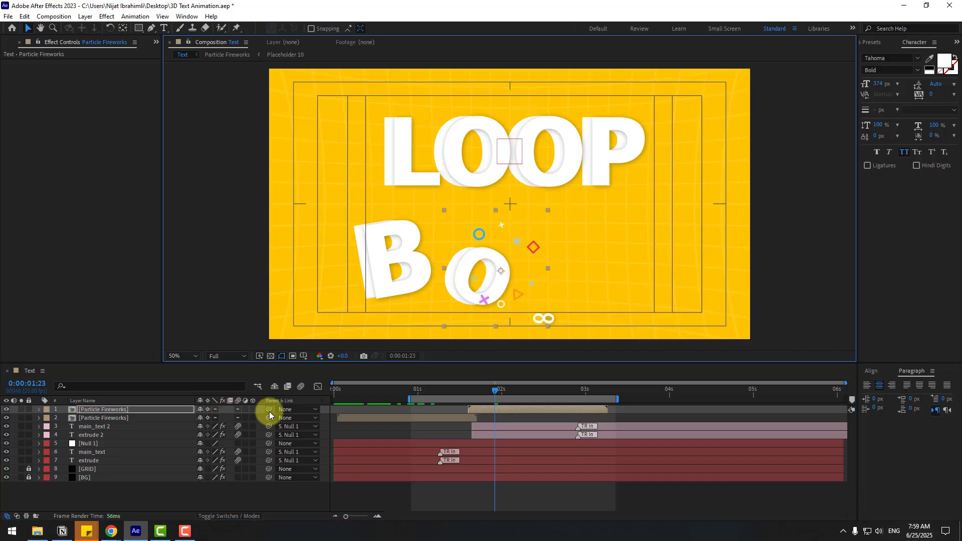
drag(270, 414, 107, 444)
click(461, 389)
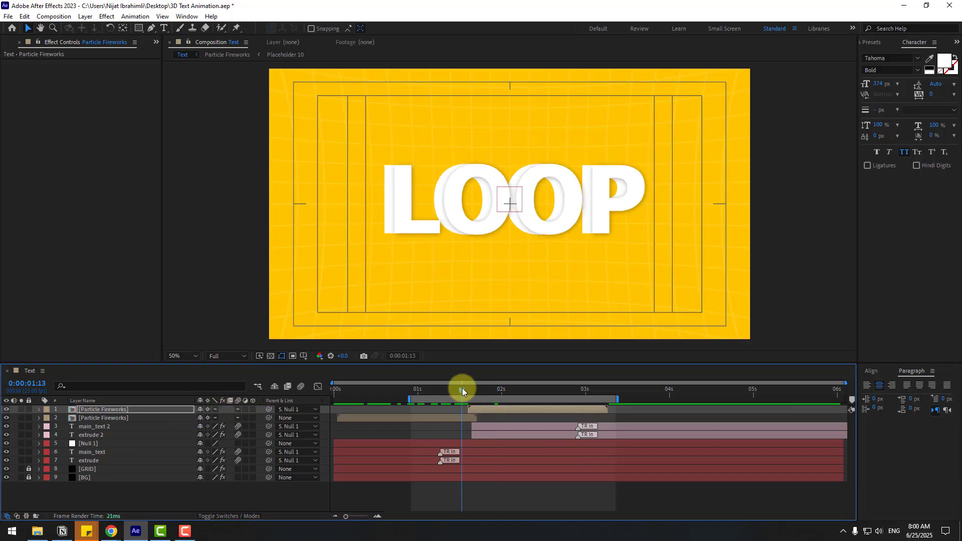
drag(462, 388, 556, 392)
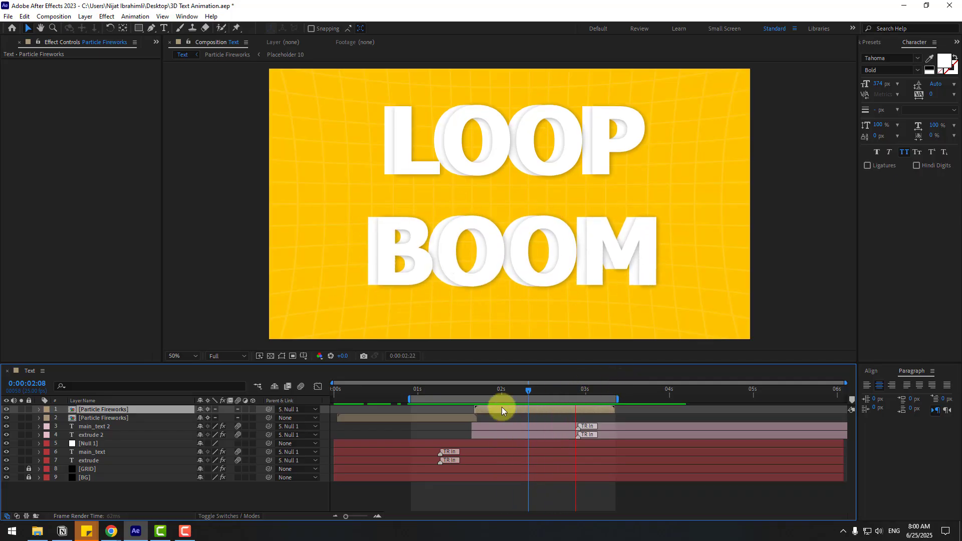
Enable motion blur on main_text, extrude, main_text 2 and extrude 2
click(485, 390)
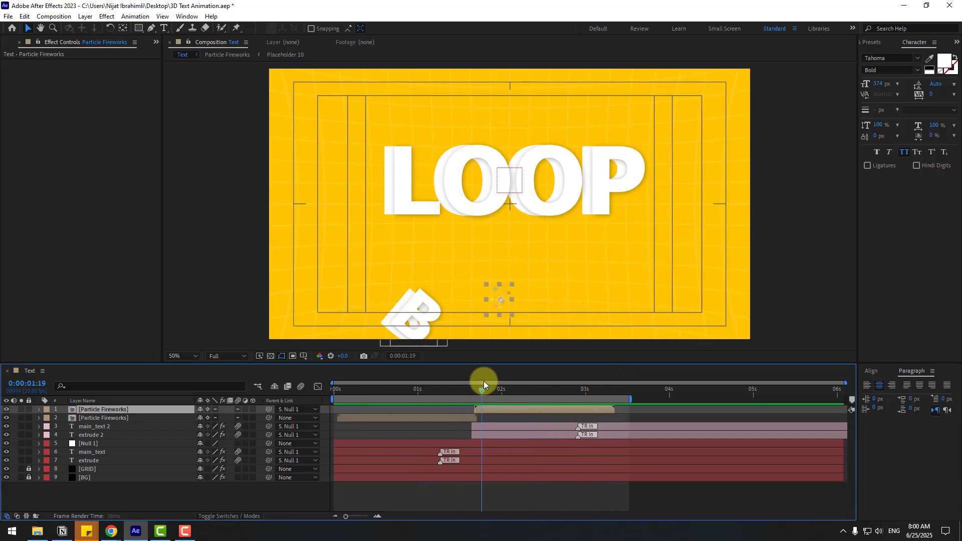
click(89, 461)
ctrl+click(90, 451)
ctrl+click(89, 434)
ctrl+click(90, 426)
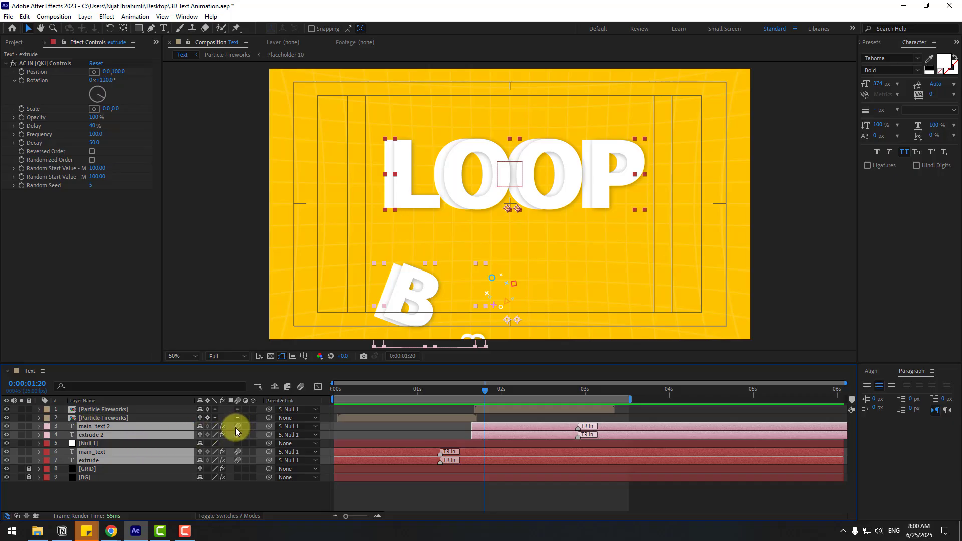
click(300, 391)
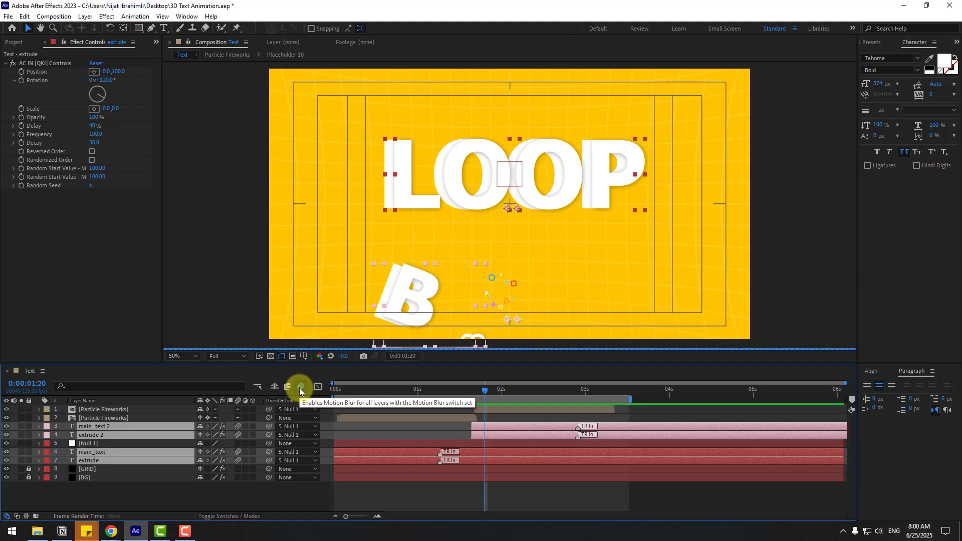
click(173, 494)
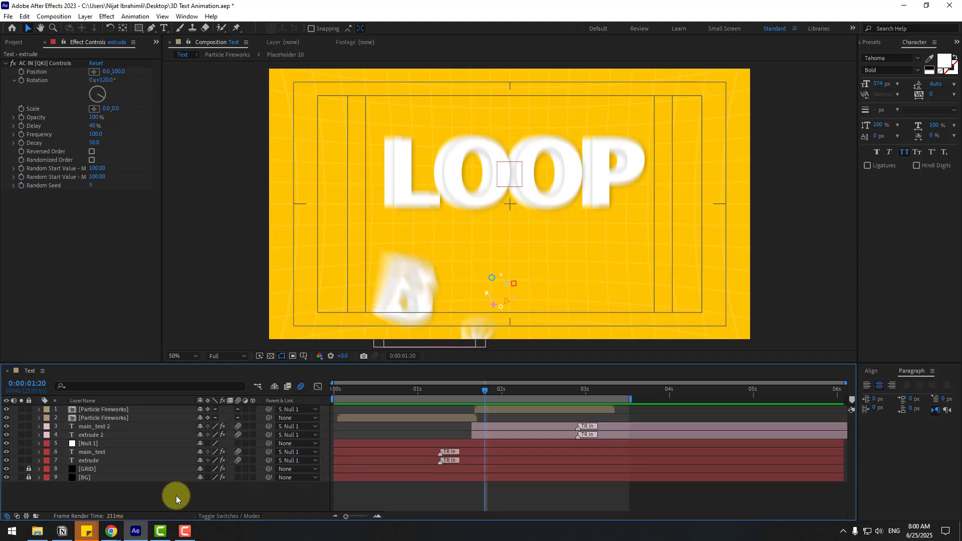
right_click(179, 494)
Set the composition's motion-blur shutter angle to 100° in Composition Settings, then preview the animation
click(253, 389)
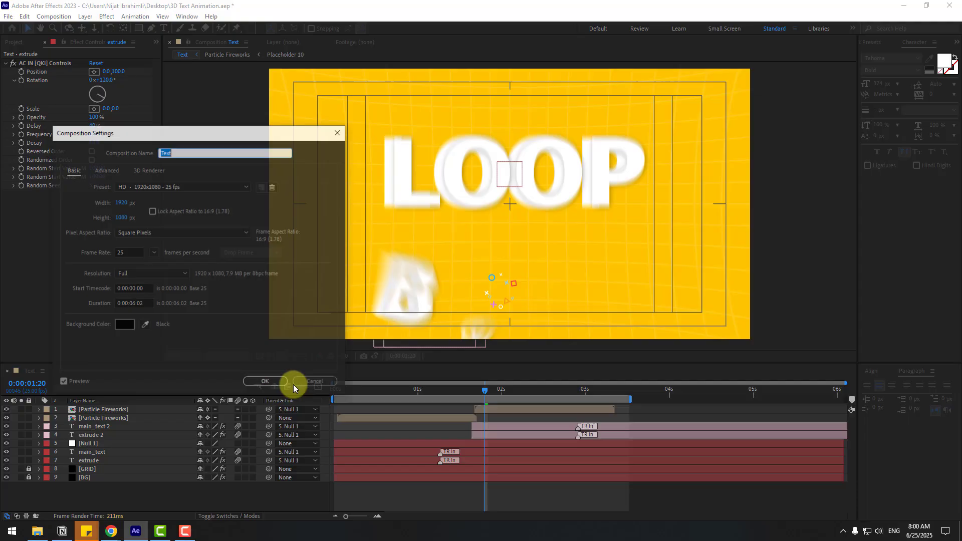
click(106, 173)
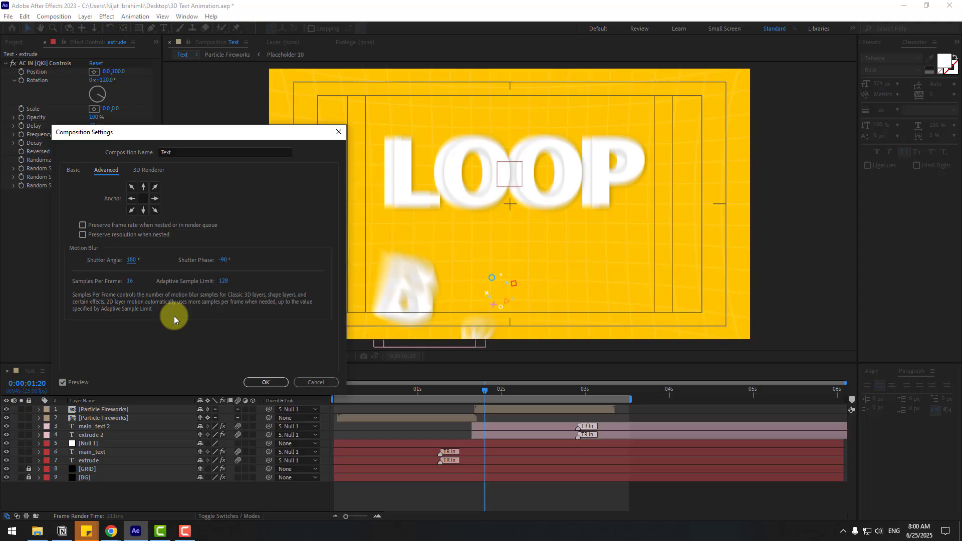
click(264, 381)
click(934, 440)
key(space)
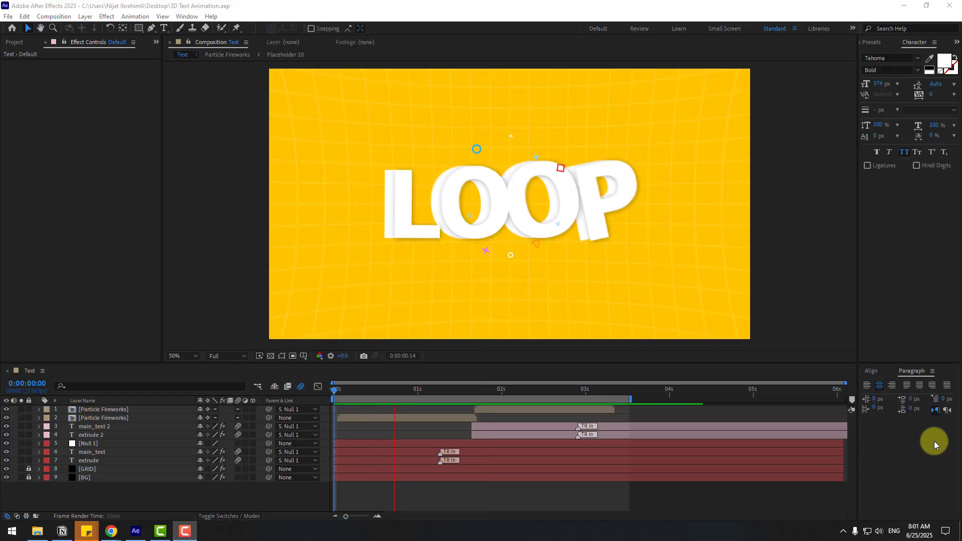